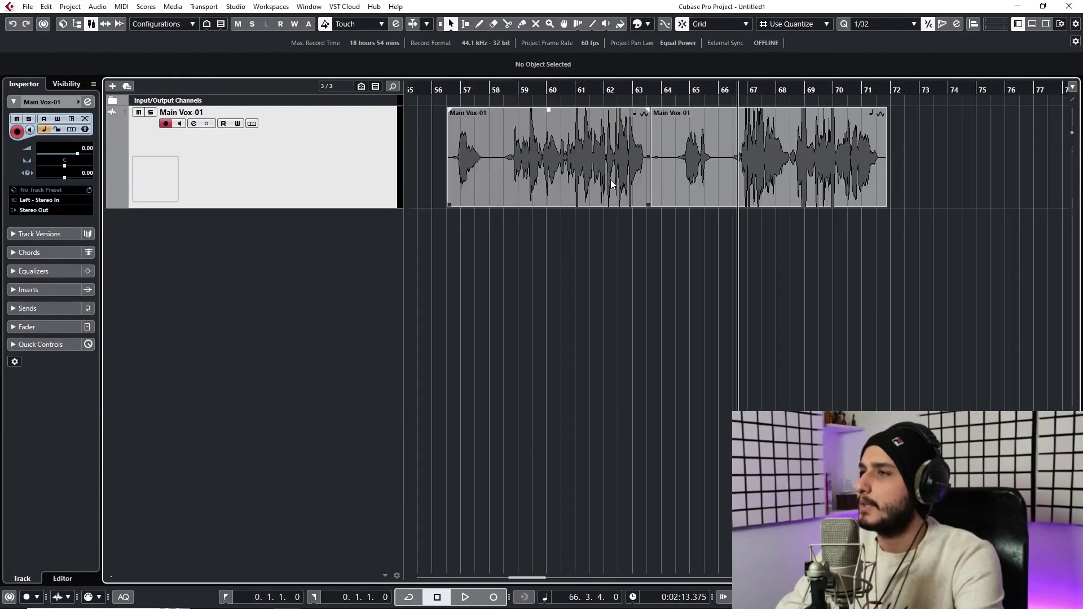
# Play back the Main Vox-01 vocal starting from bar 58.4.1
pyautogui.moveTo(557, 90); pyautogui.dragTo(527, 168)
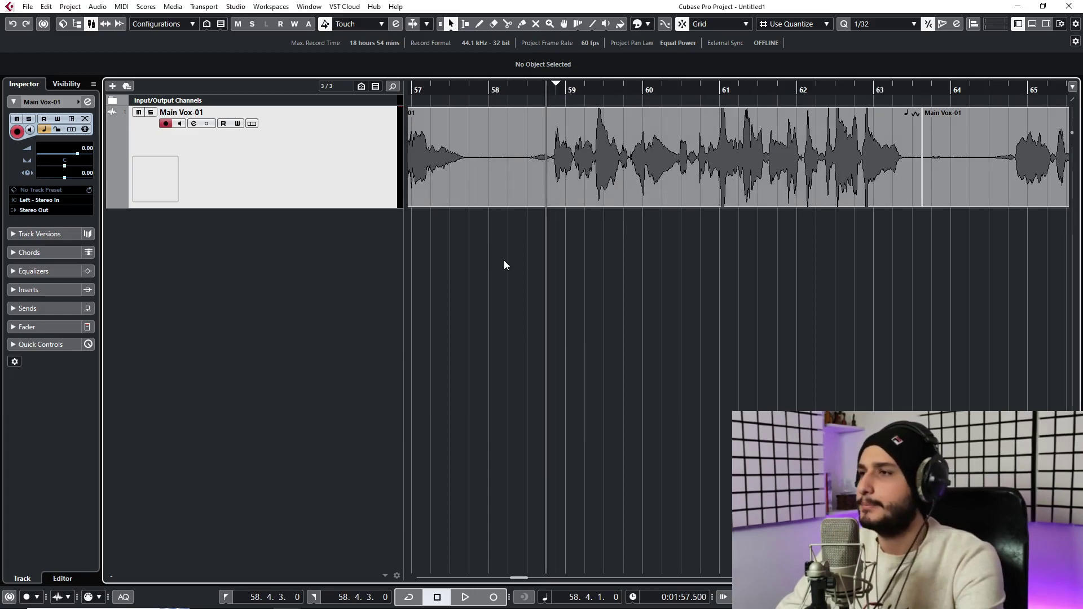
pyautogui.press('space')
pyautogui.click(553, 171)
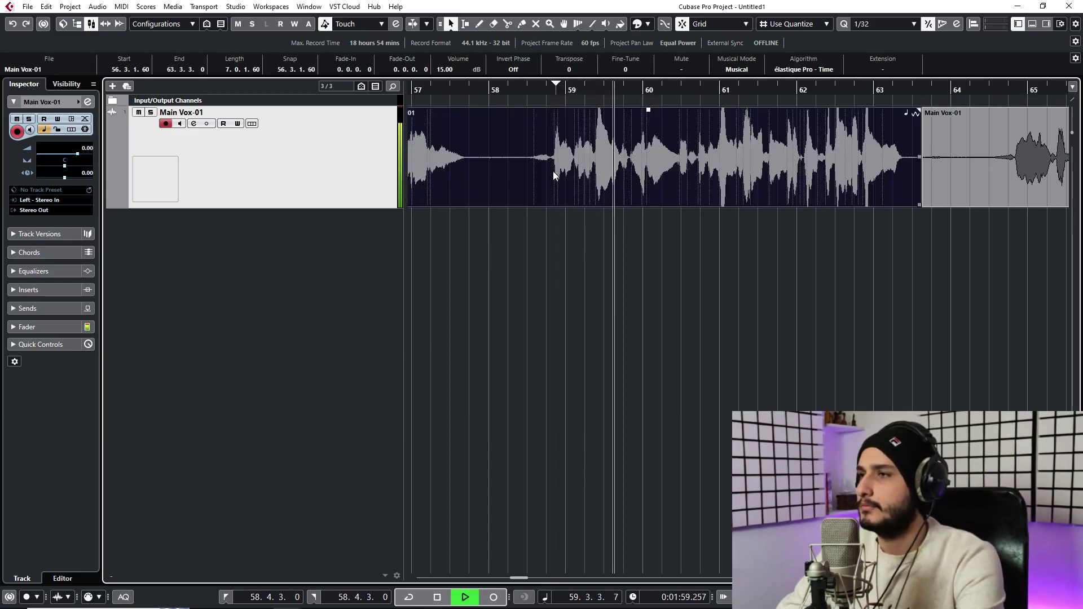
pyautogui.press('g')
pyautogui.click(729, 248)
pyautogui.hscroll(3, 729, 253)
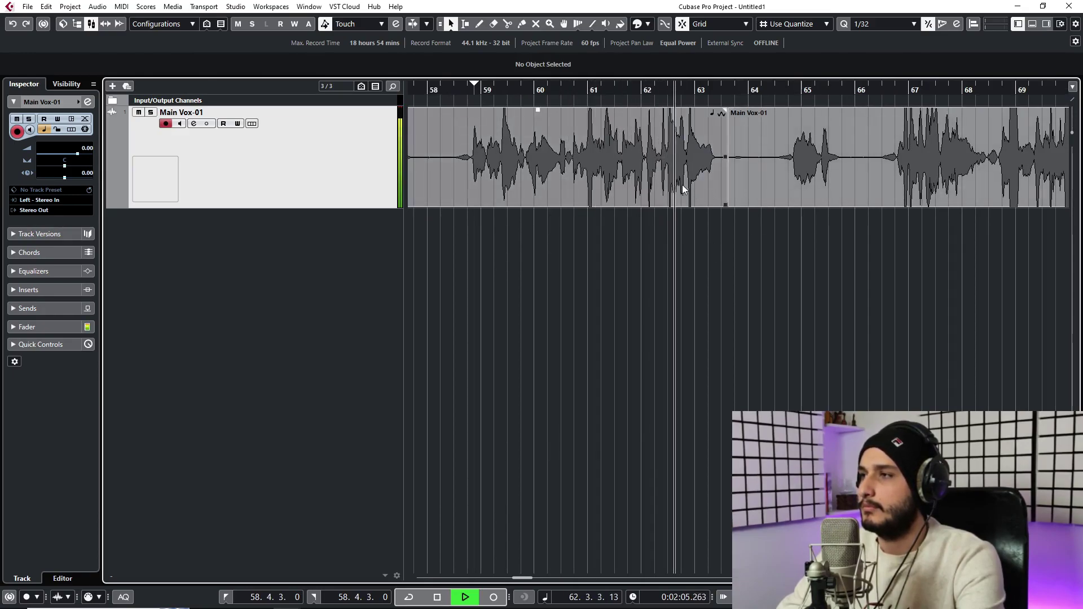
# Trim the start of the second Main Vox-01 event to 64.3.1.60, listen through it and stop playback
pyautogui.moveTo(728, 201); pyautogui.dragTo(786, 202)
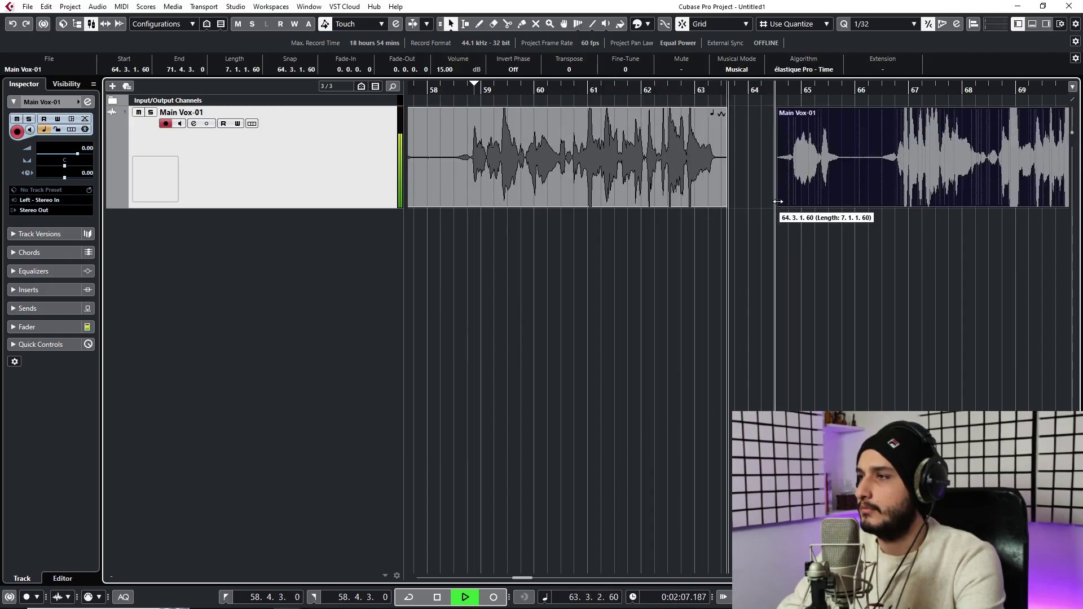
pyautogui.click(775, 239)
pyautogui.hscroll(3, 759, 221)
pyautogui.hscroll(2, 668, 169)
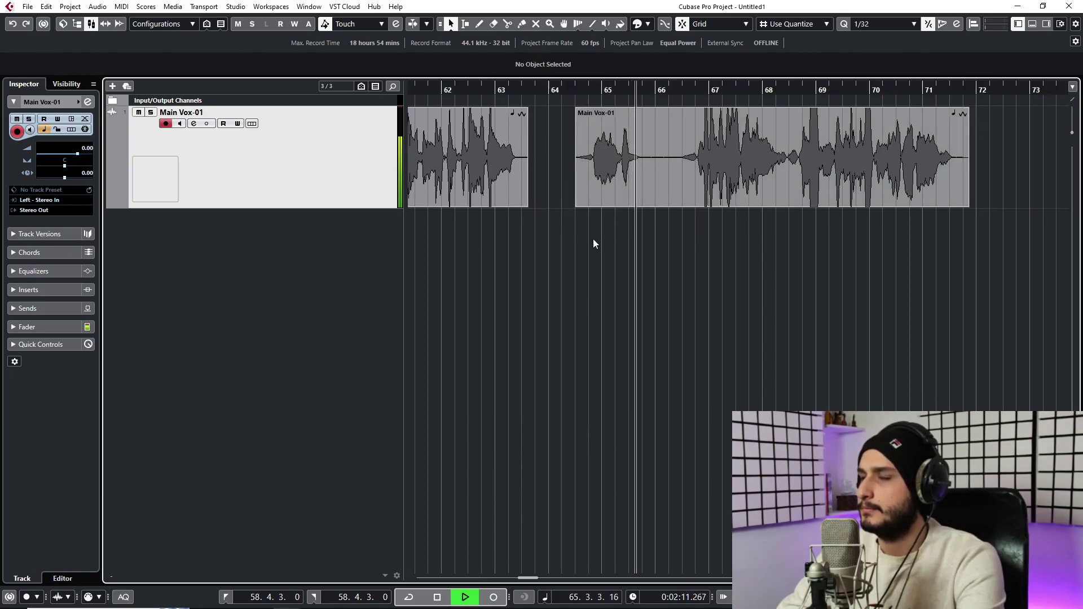
pyautogui.hscroll(3, 624, 214)
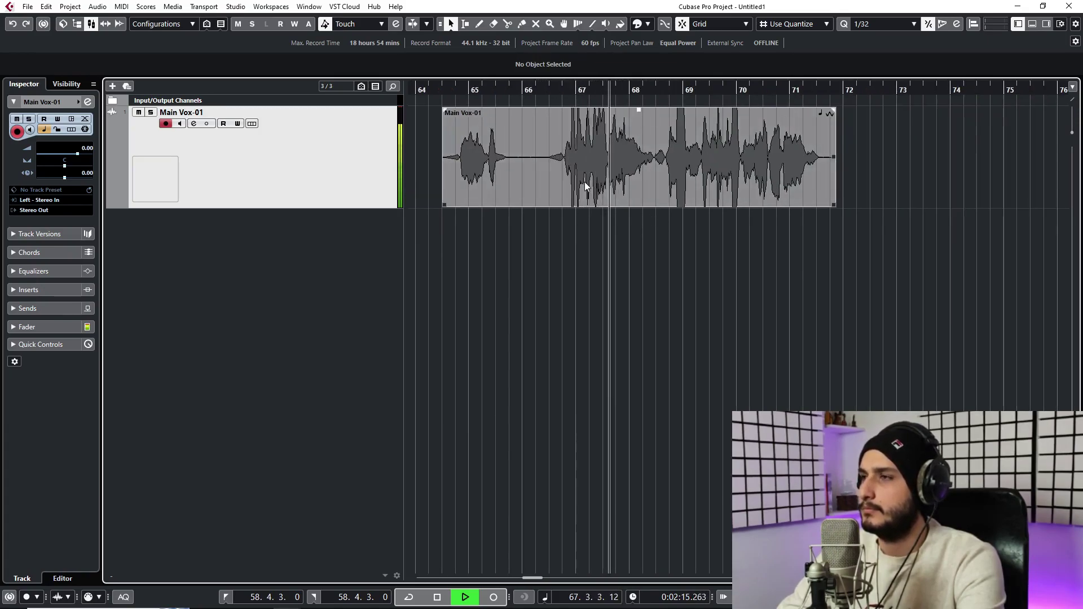
pyautogui.press('space')
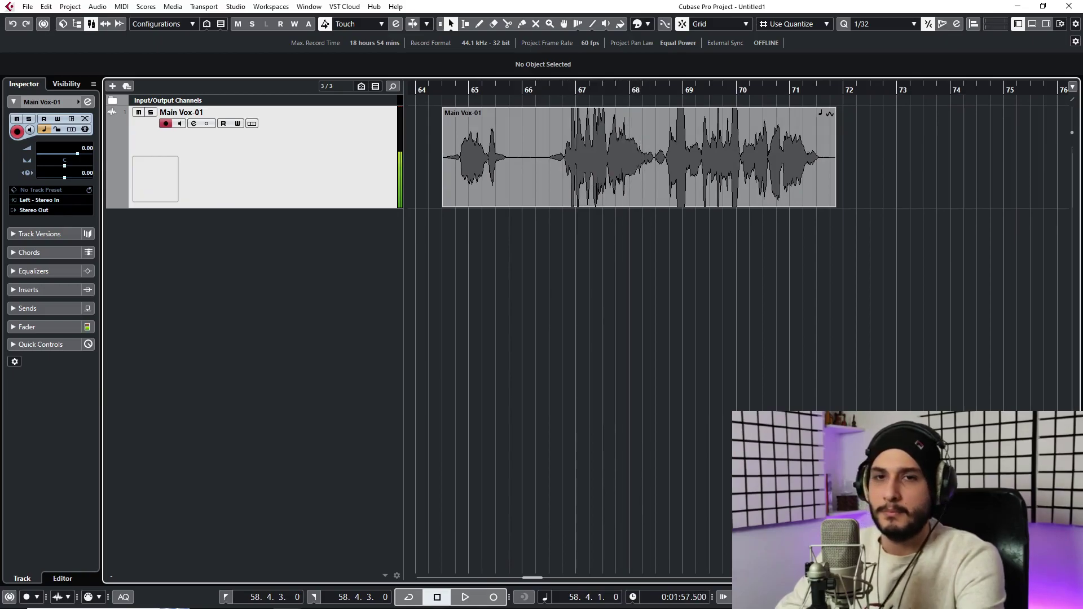
# Play the mono vocal from bar 66.3.4 and examine its stereo image in the PAZ Analyzer on Stereo Out, then close the analyzer
pyautogui.moveTo(270, 205); pyautogui.dragTo(320, 313)
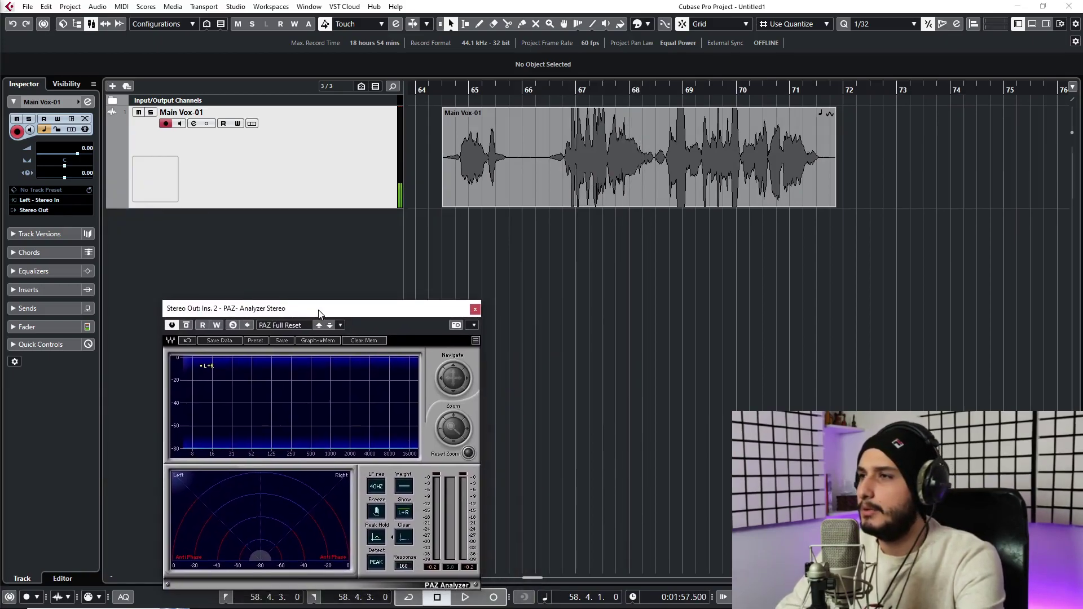
pyautogui.moveTo(562, 91); pyautogui.dragTo(442, 264)
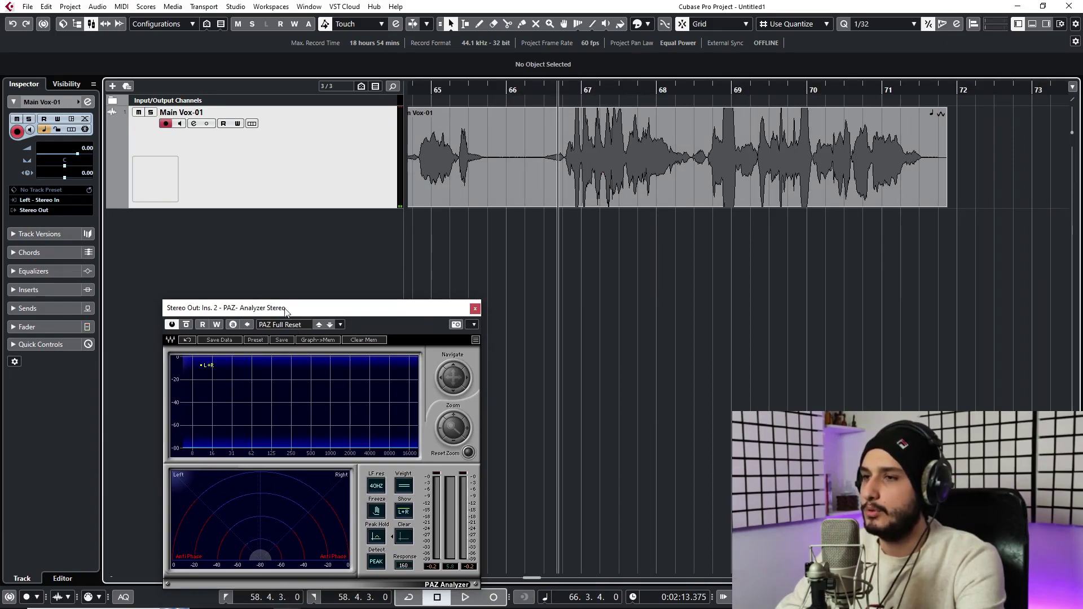
pyautogui.moveTo(286, 313); pyautogui.dragTo(217, 256)
pyautogui.press('space')
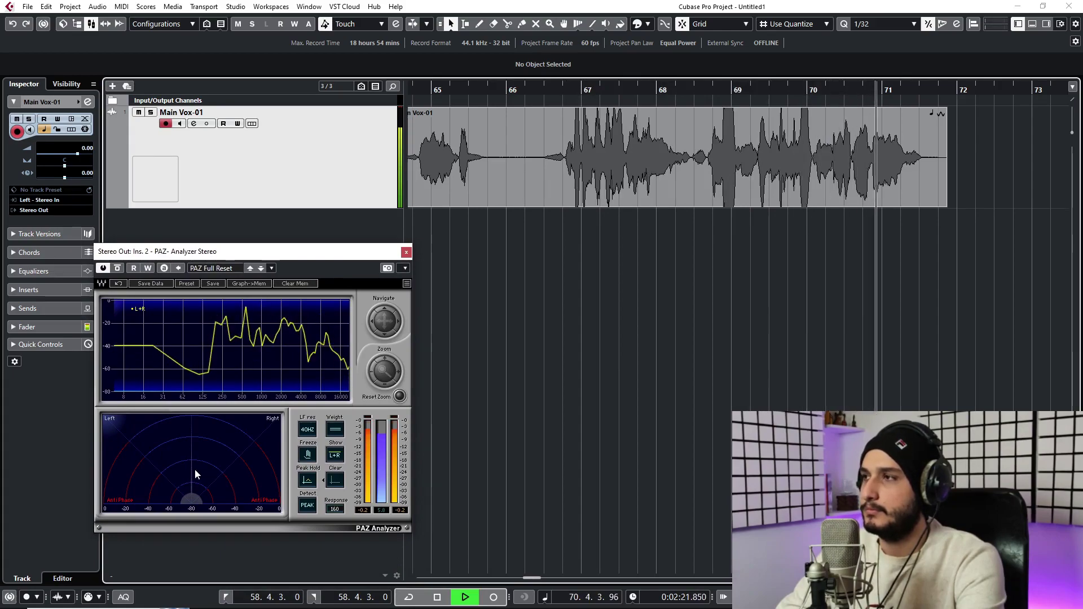
pyautogui.press('space')
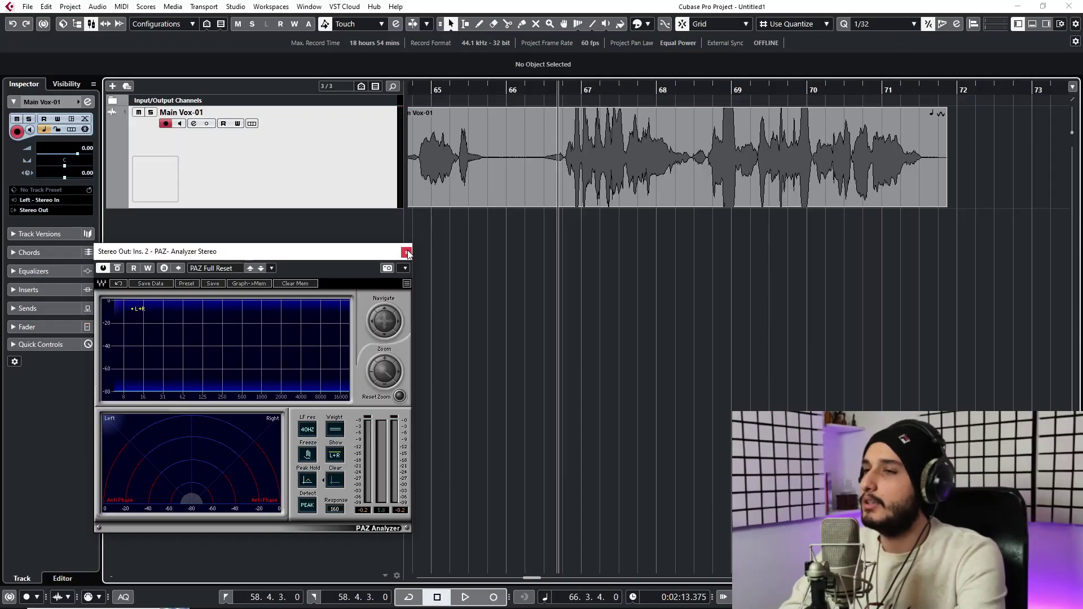
pyautogui.click(406, 252)
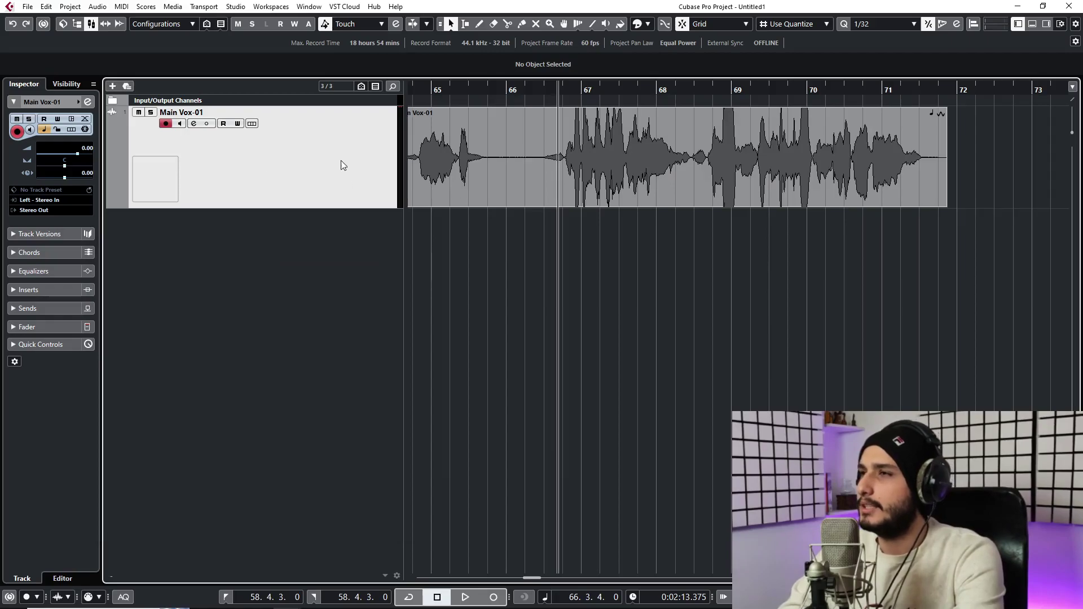
# Duplicate the Main Vox-01 track twice and mute the original track
pyautogui.press('g')
pyautogui.press('g')
pyautogui.press('g')
pyautogui.rightClick(287, 154)
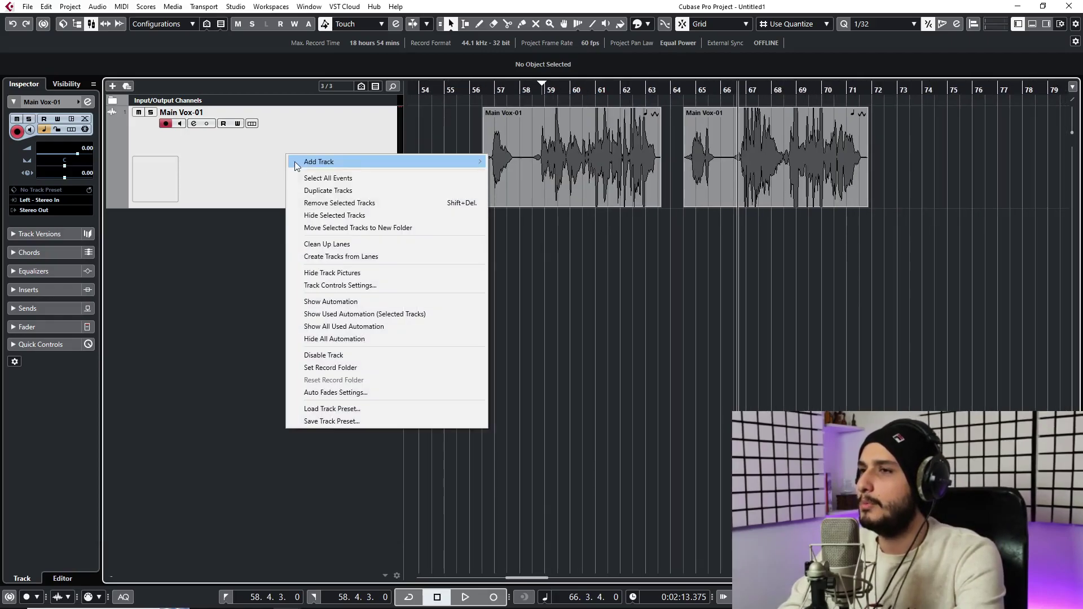
pyautogui.click(316, 190)
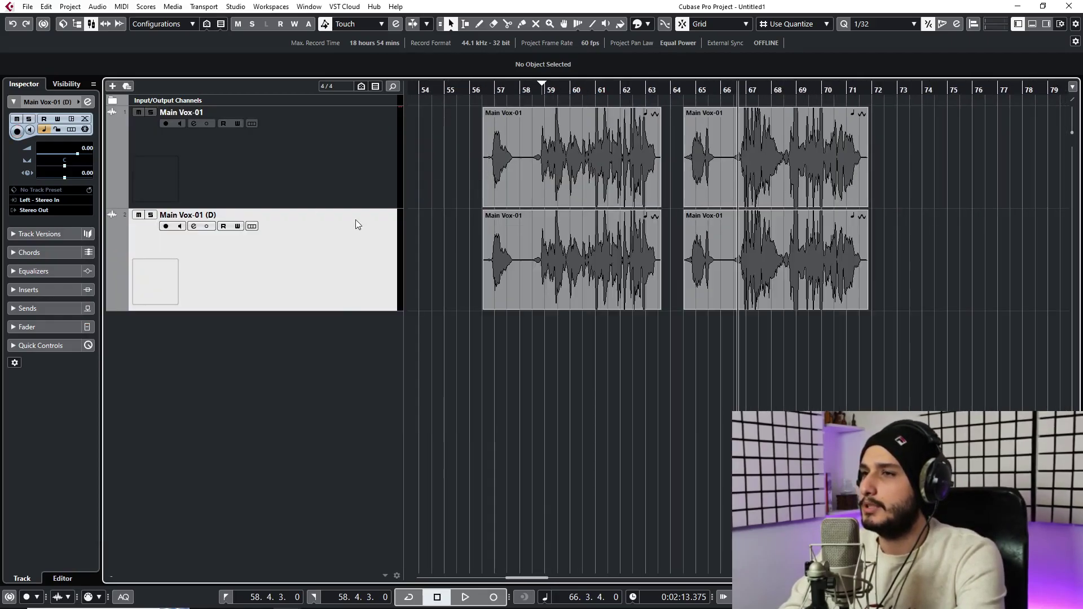
pyautogui.rightClick(319, 235)
pyautogui.click(350, 271)
pyautogui.click(264, 169)
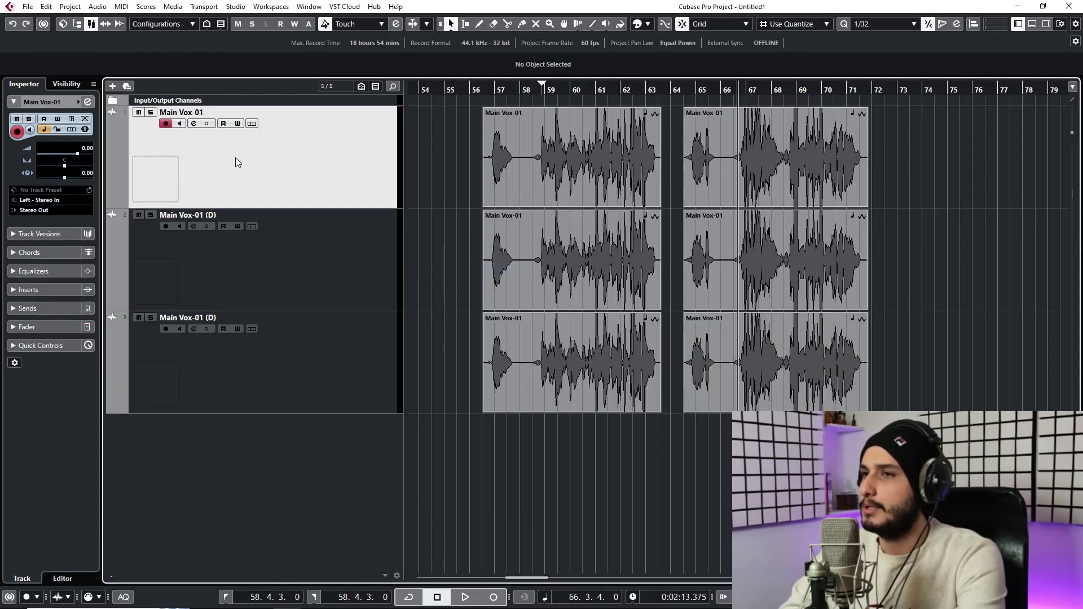
pyautogui.click(139, 112)
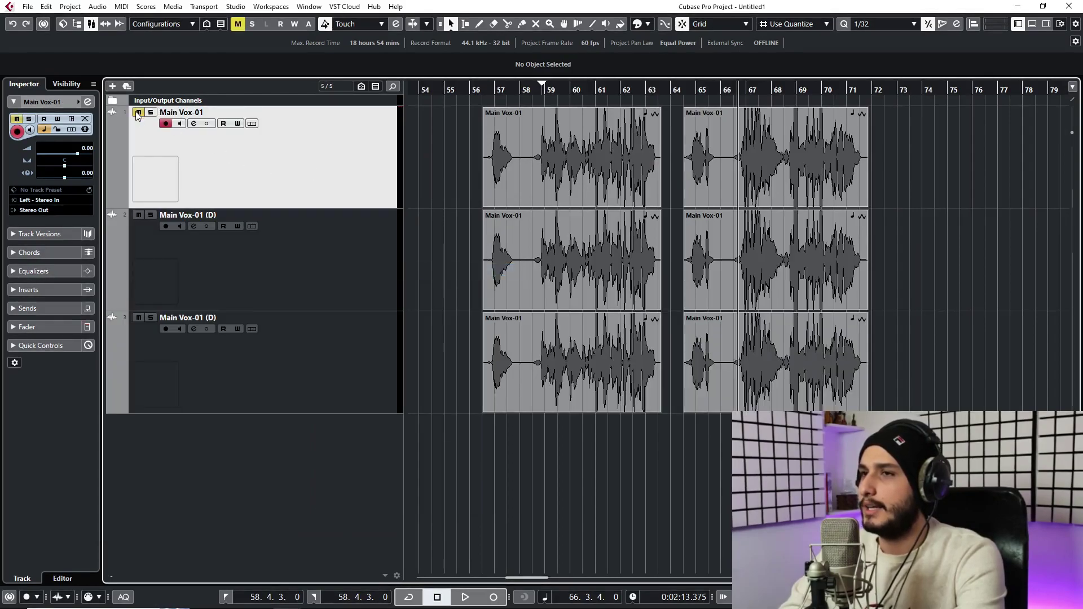
# Rename the two duplicated tracks "Vocal L" and "Vocal R"
pyautogui.doubleClick(192, 218)
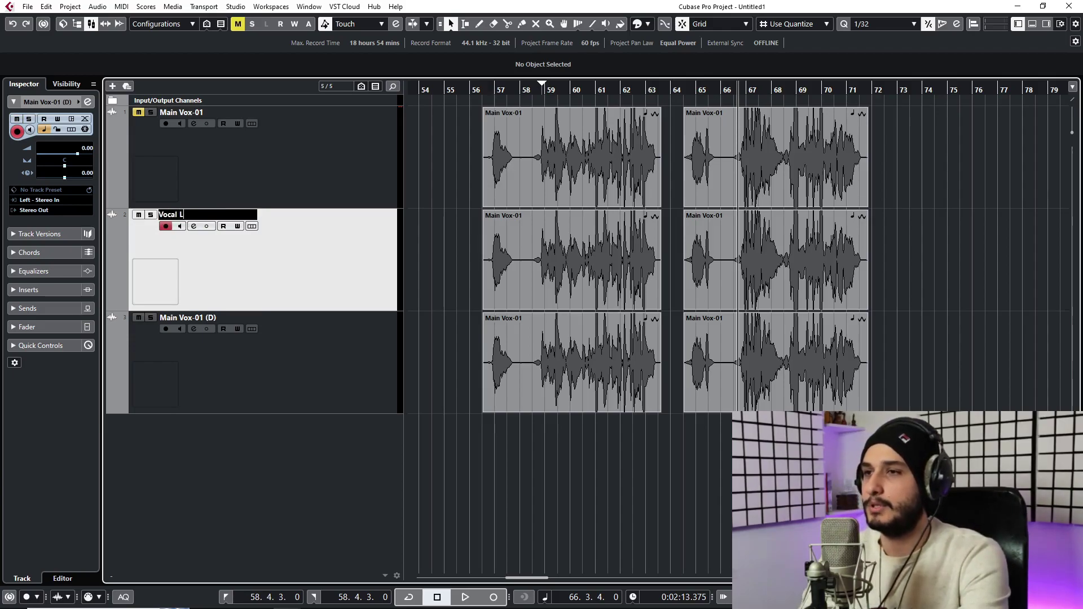
pyautogui.doubleClick(193, 317)
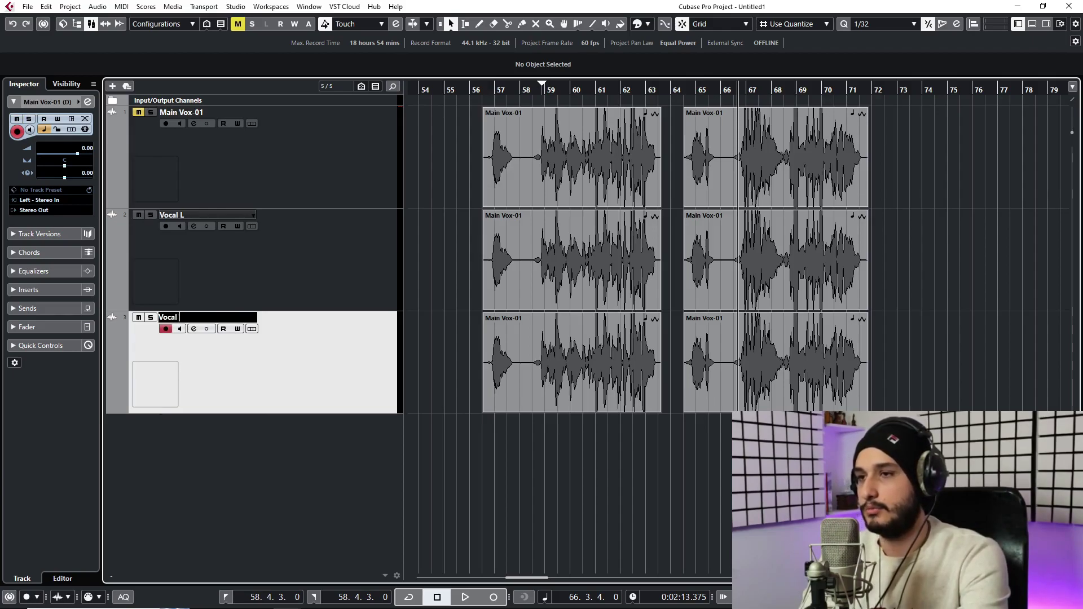
pyautogui.click(315, 275)
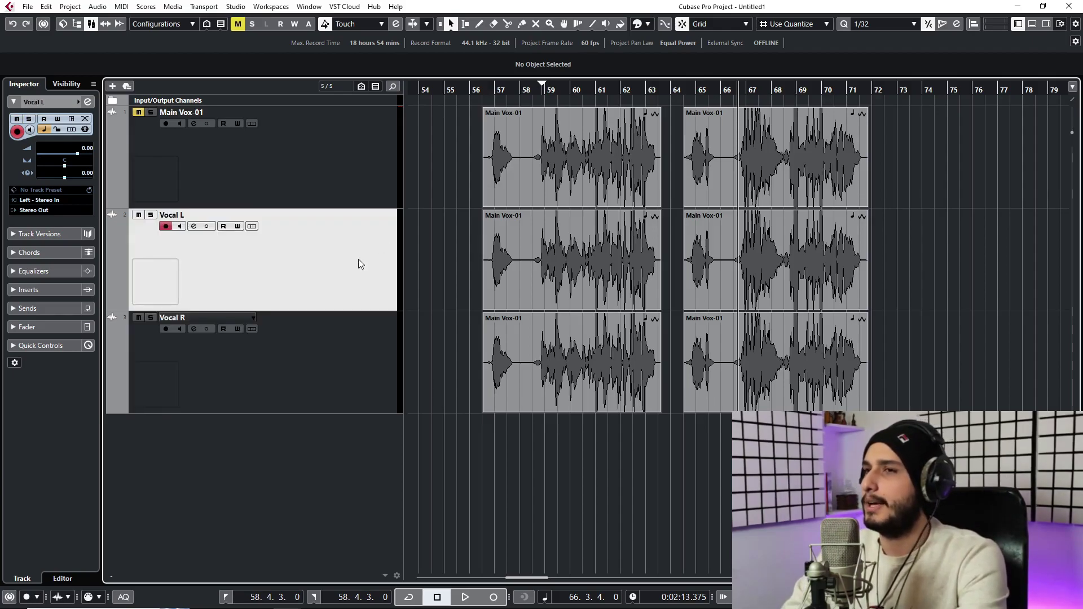
# Color the Vocal L track blue and the Vocal R track turquoise
pyautogui.click(85, 101)
pyautogui.click(284, 360)
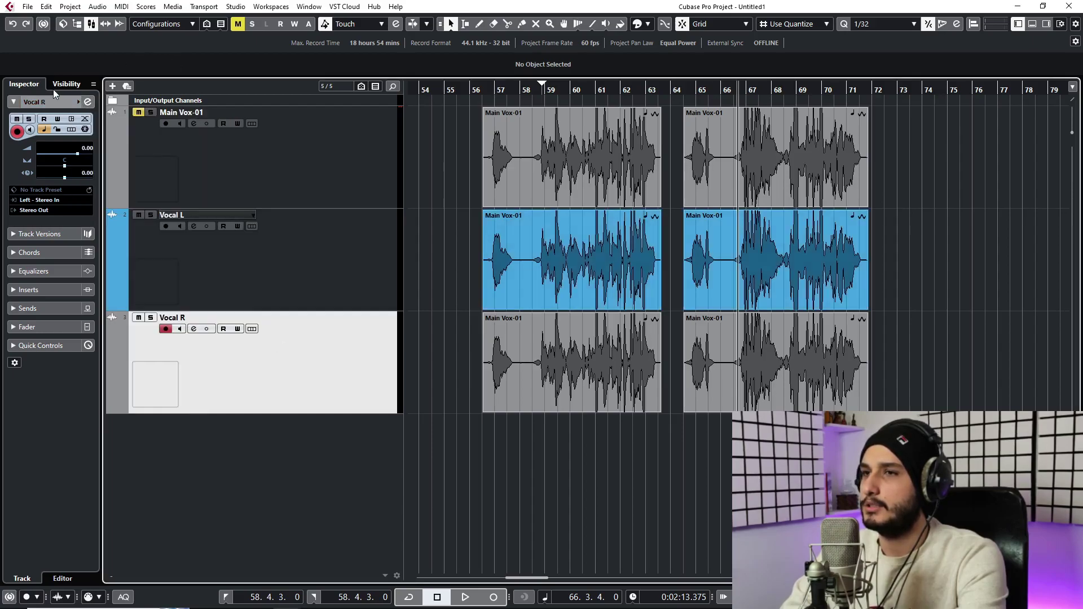
pyautogui.click(84, 102)
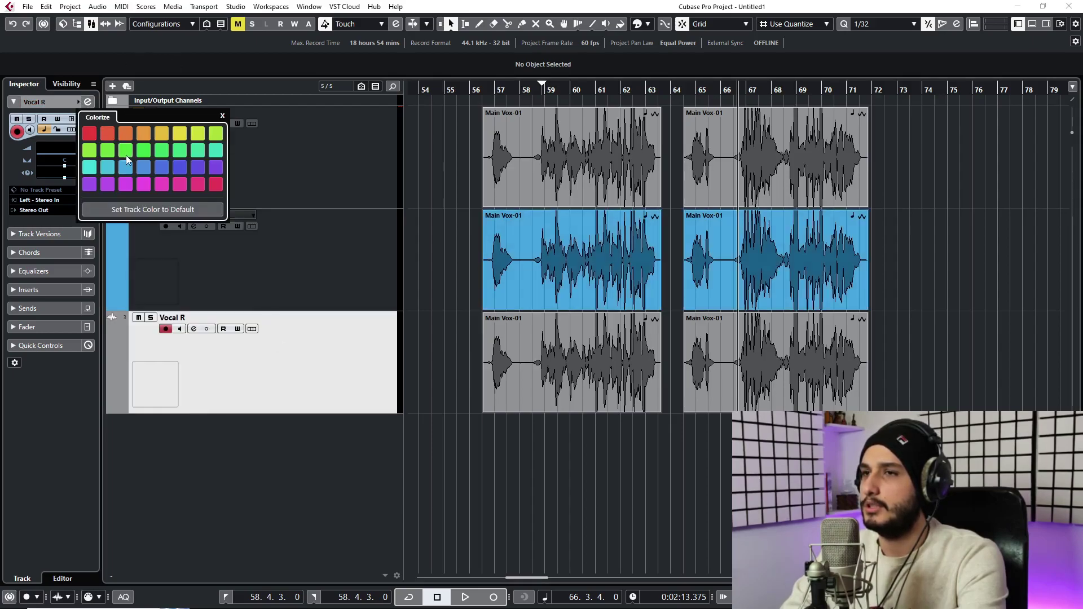
pyautogui.click(96, 169)
# Pan the Vocal L track hard left and the Vocal R track hard right
pyautogui.click(354, 300)
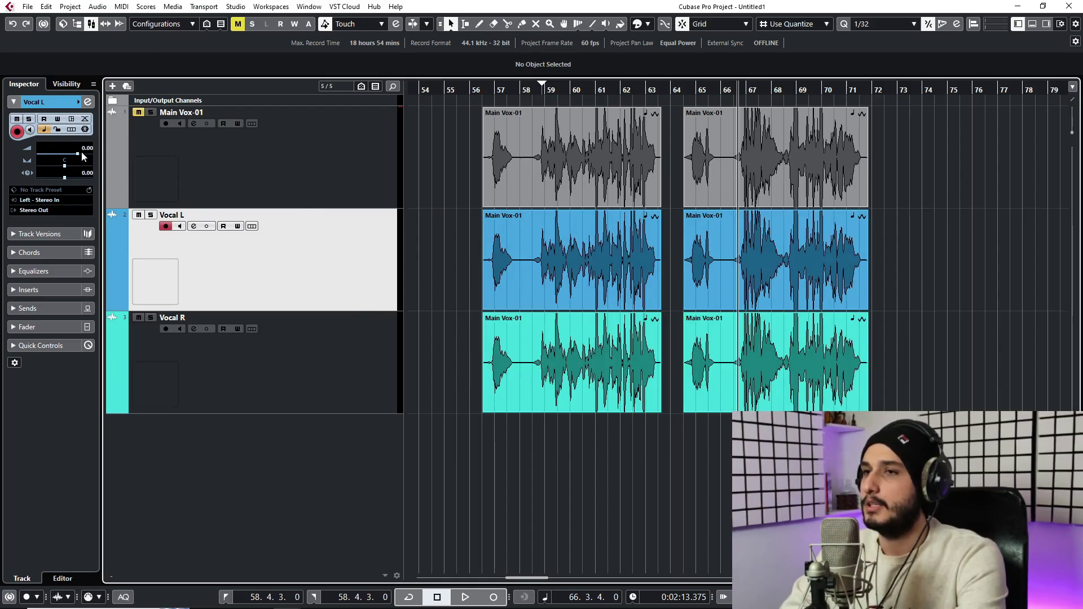
pyautogui.doubleClick(64, 159)
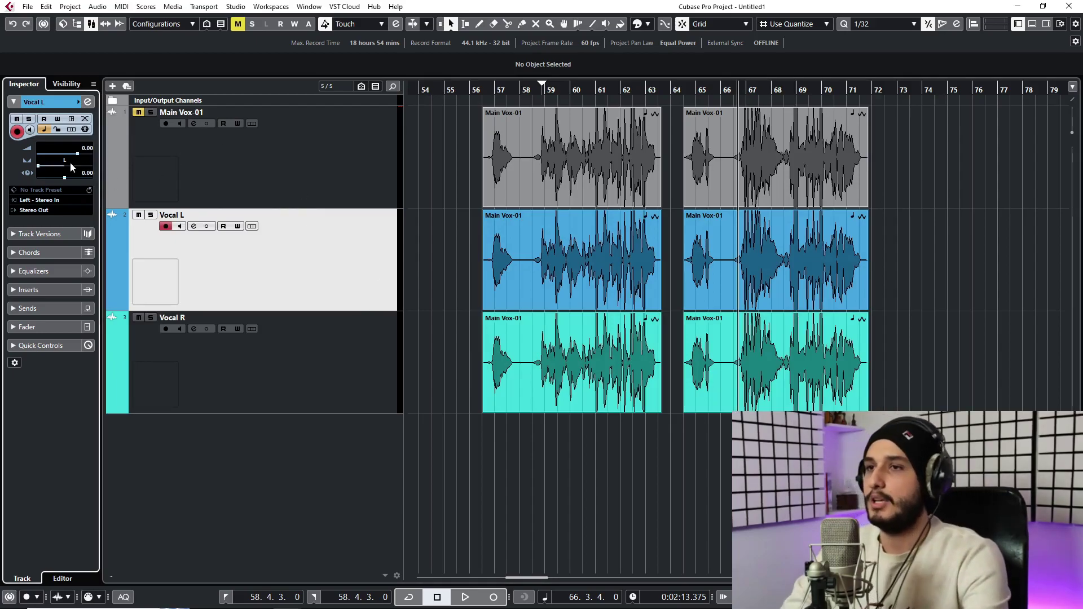
pyautogui.press('Down')
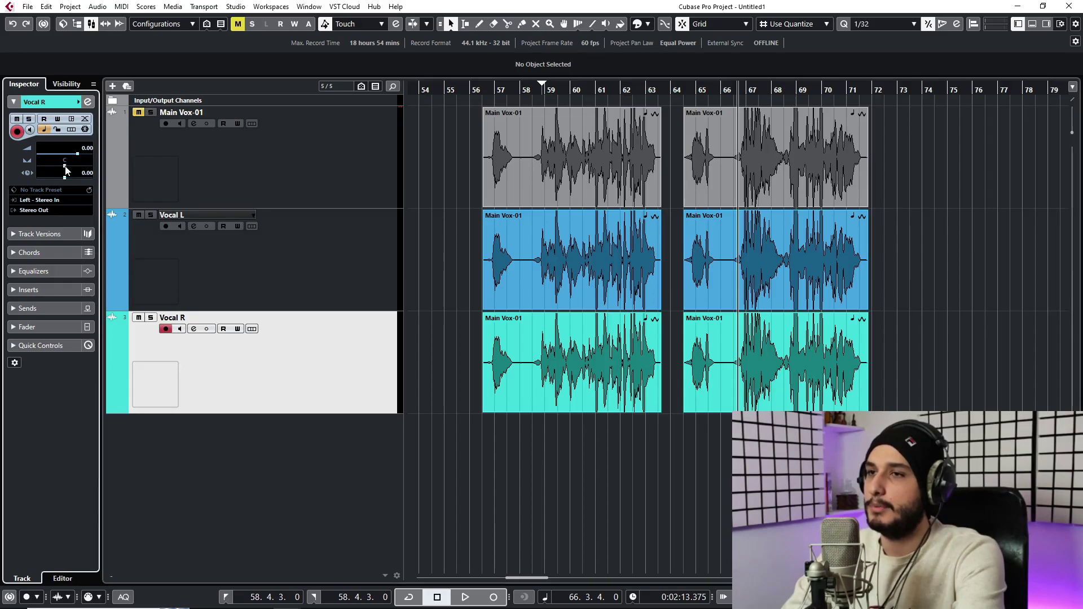
pyautogui.press('Up')
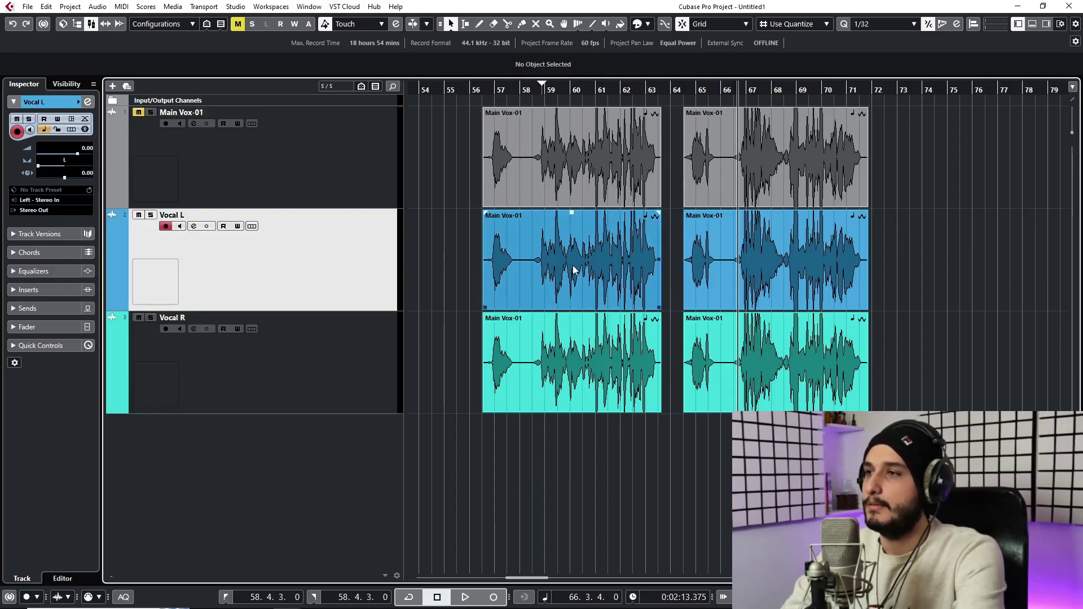
# Play back the two panned vocal tracks from bar 66.3.4 to hear whether they sound wide
pyautogui.moveTo(478, 94); pyautogui.dragTo(528, 287)
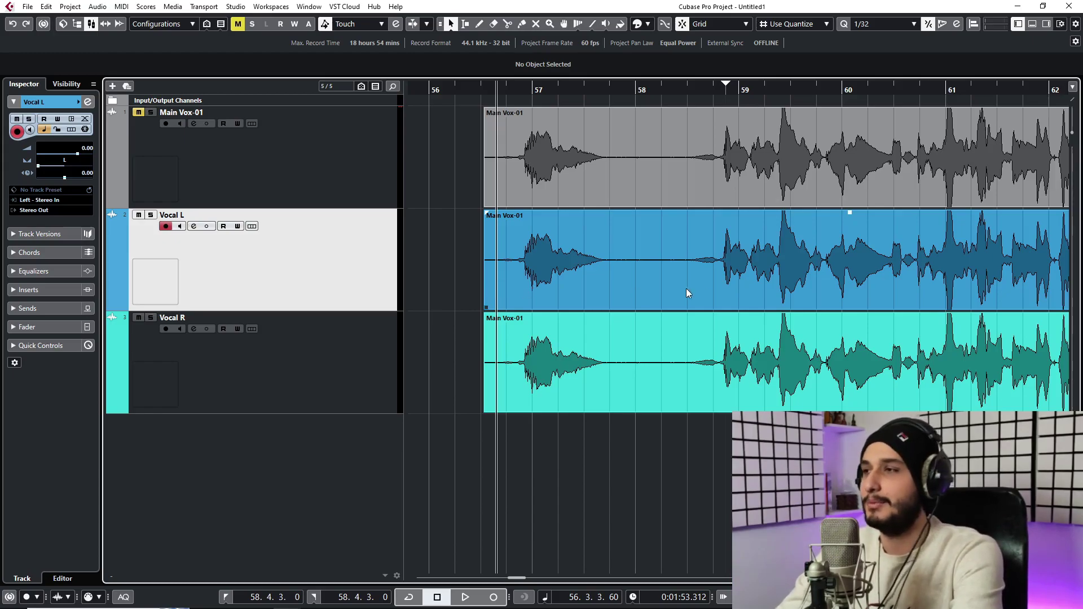
pyautogui.hscroll(5, 822, 292)
pyautogui.click(725, 89)
pyautogui.moveTo(725, 89); pyautogui.dragTo(617, 192)
pyautogui.press('space')
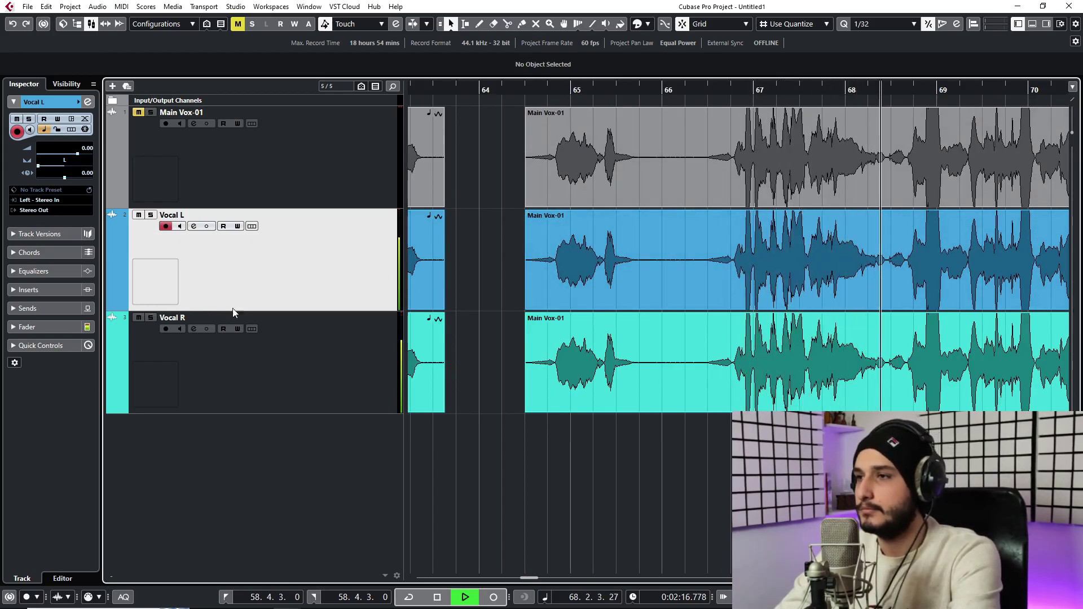
pyautogui.press('space')
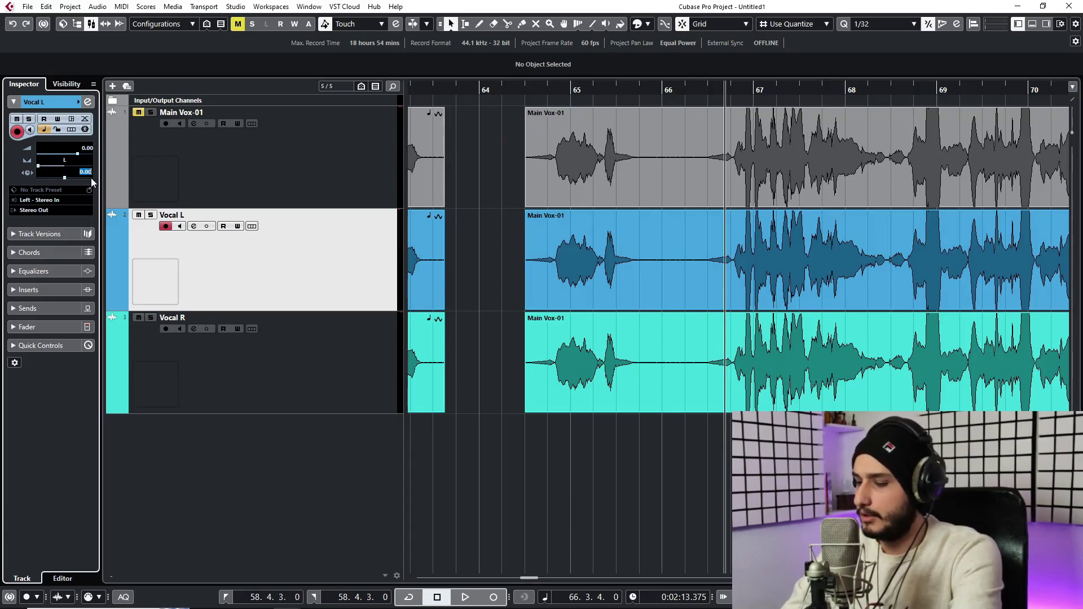
# Set the track delay to -15 ms on Vocal L and 15 ms on Vocal R
pyautogui.scroll(-15, 90, 177)
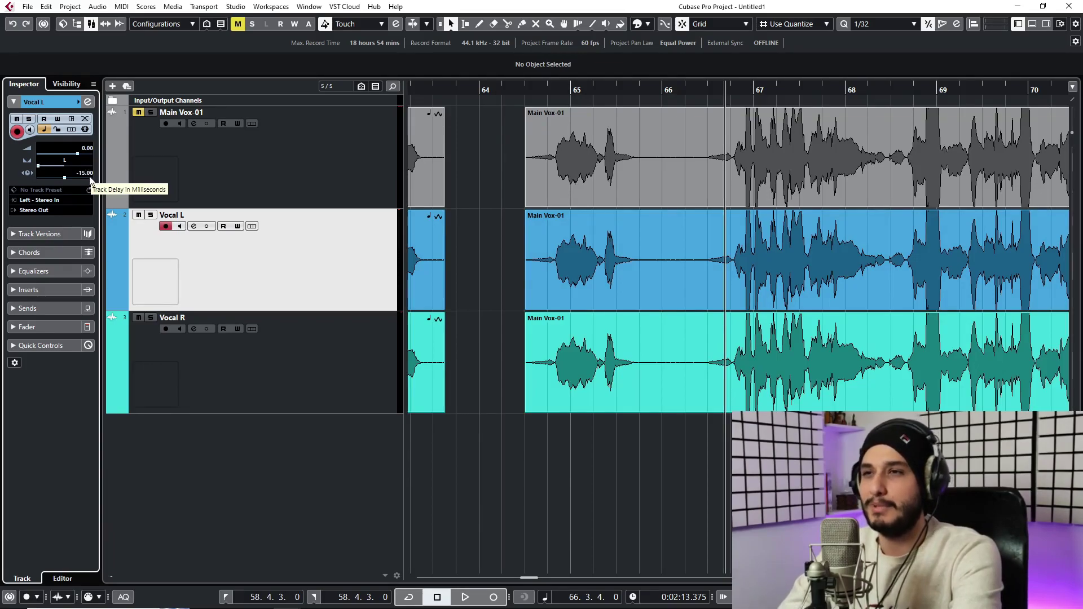
pyautogui.click(237, 353)
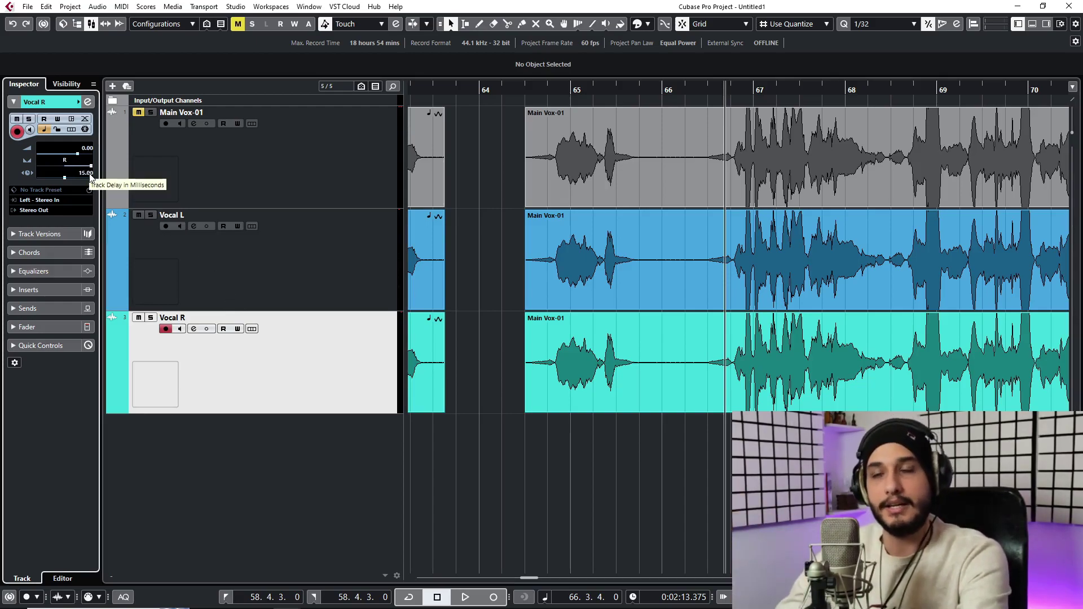
pyautogui.click(333, 222)
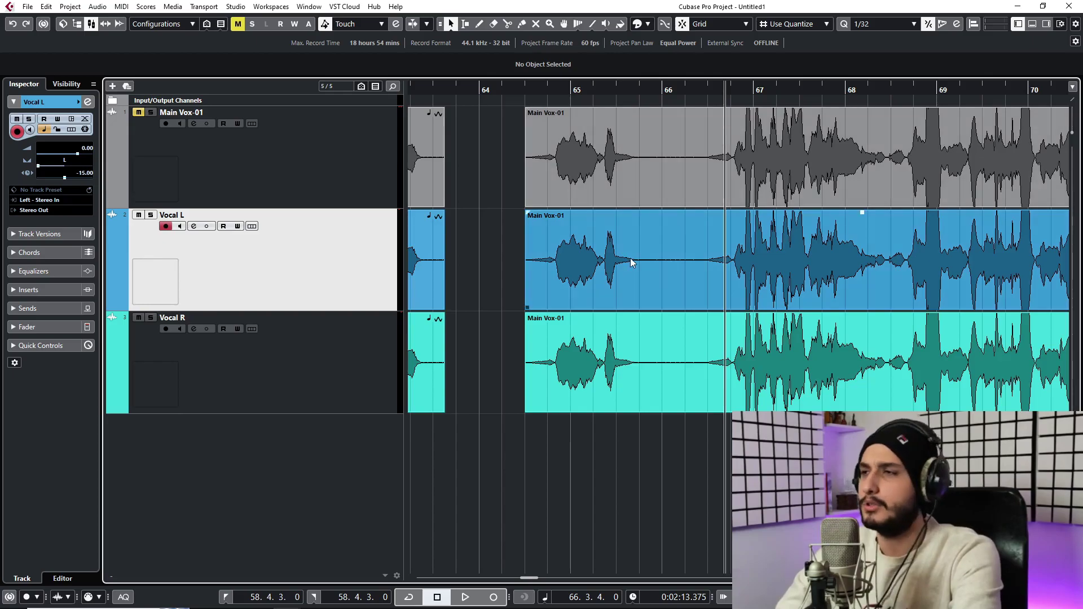
# Listen to the delayed Vocal L and Vocal R tracks together from bar 66.3.4 and stop playback
pyautogui.hscroll(3, 630, 253)
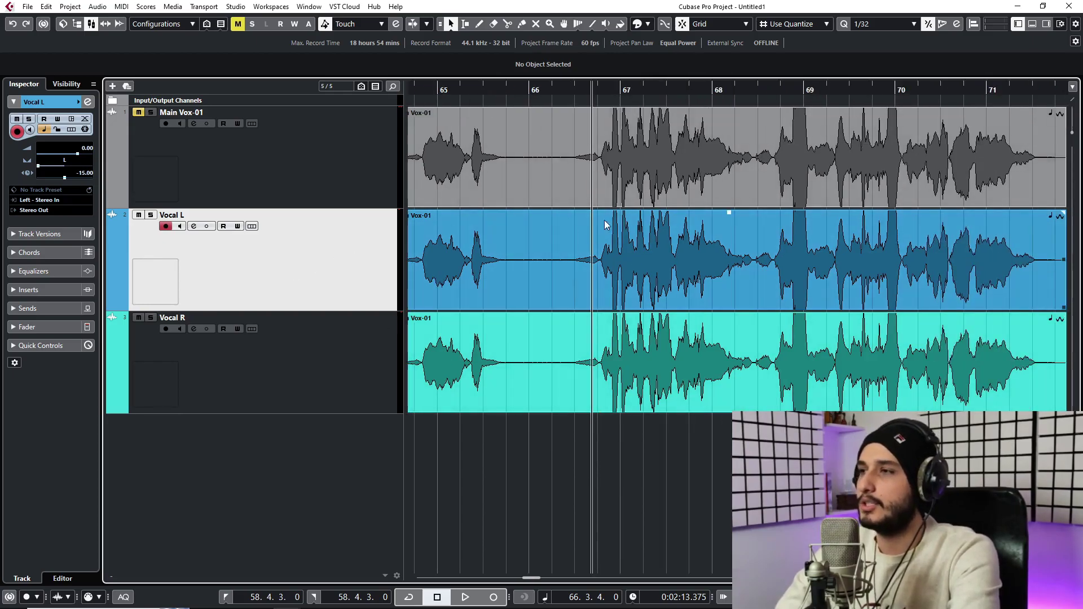
pyautogui.press('space')
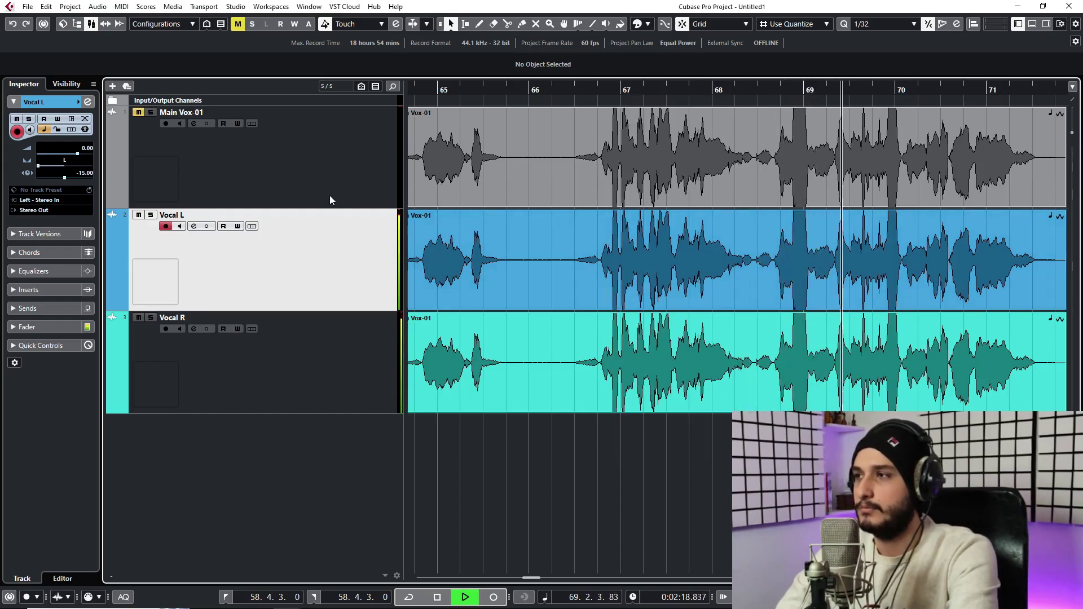
pyautogui.scroll(-4, 645, 260)
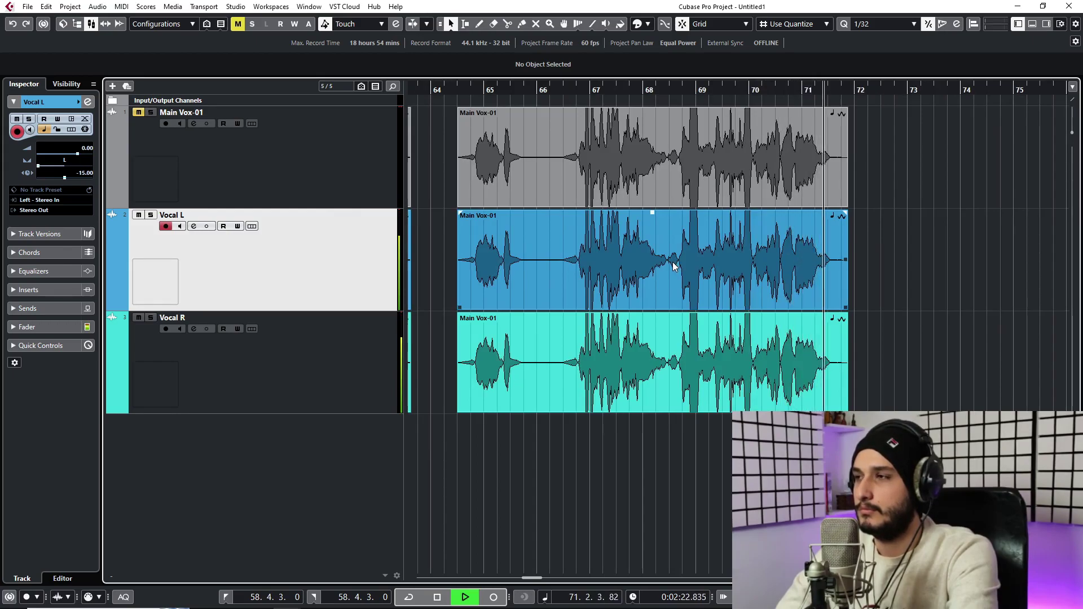
pyautogui.press('space')
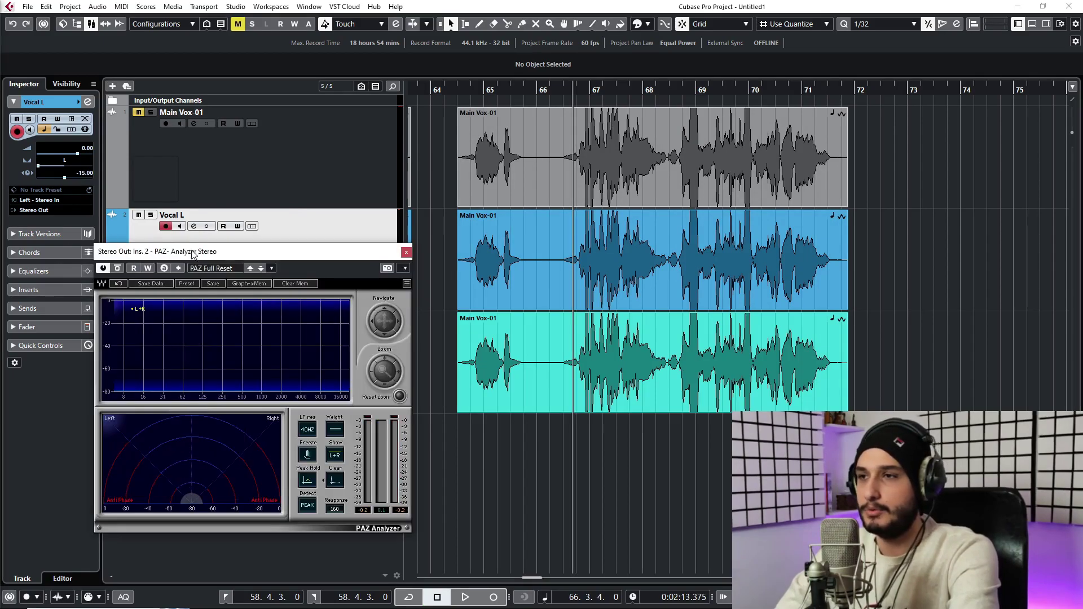
# Check the stereo image of the delayed vocals in the PAZ Analyzer during playback and close the analyzer
pyautogui.moveTo(190, 249); pyautogui.dragTo(185, 263)
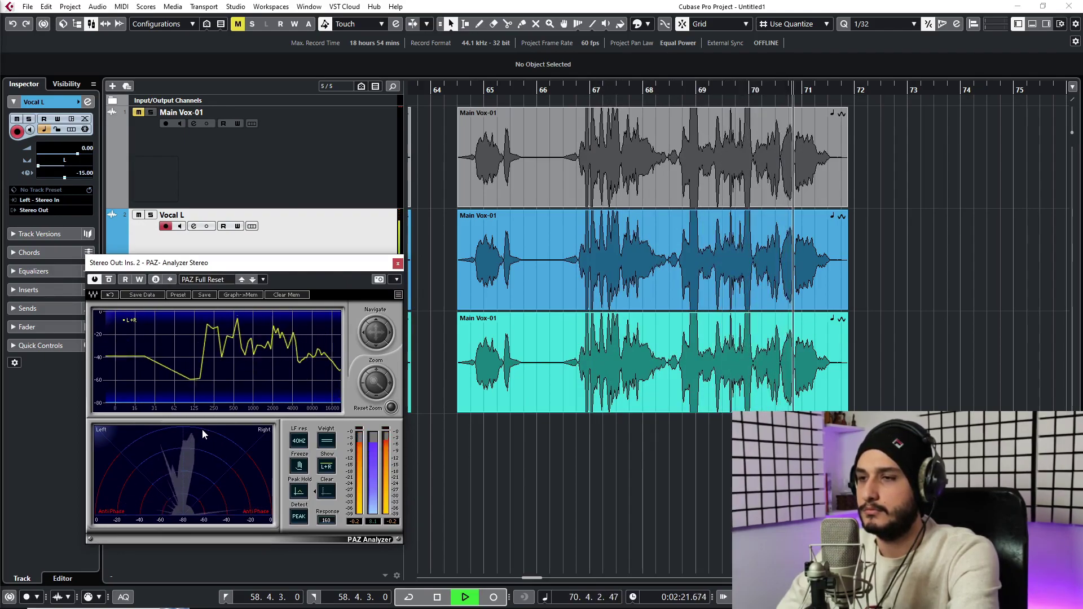
pyautogui.press('space')
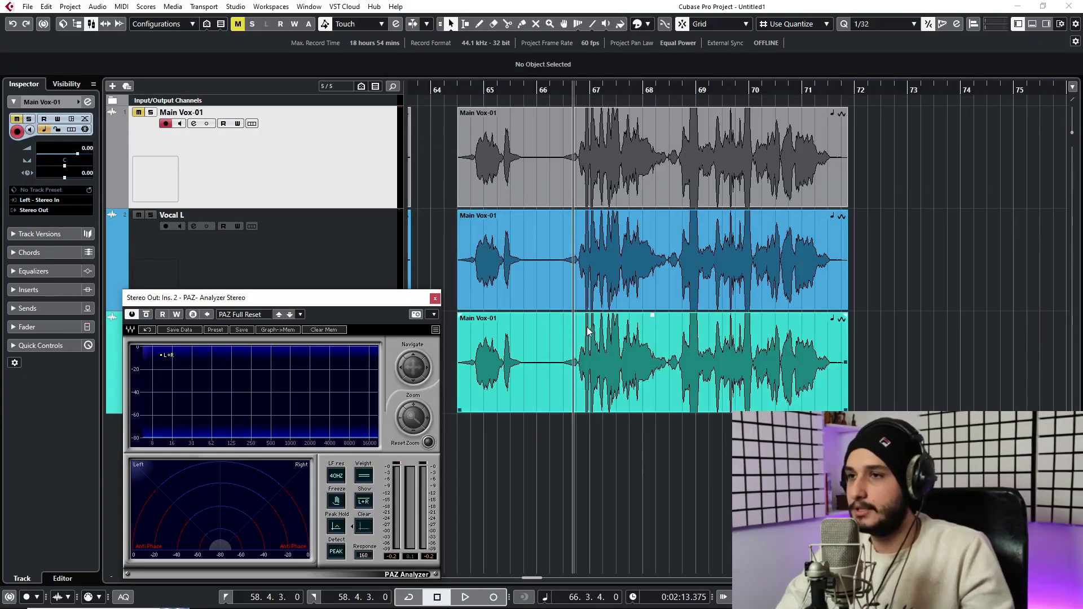
pyautogui.click(435, 298)
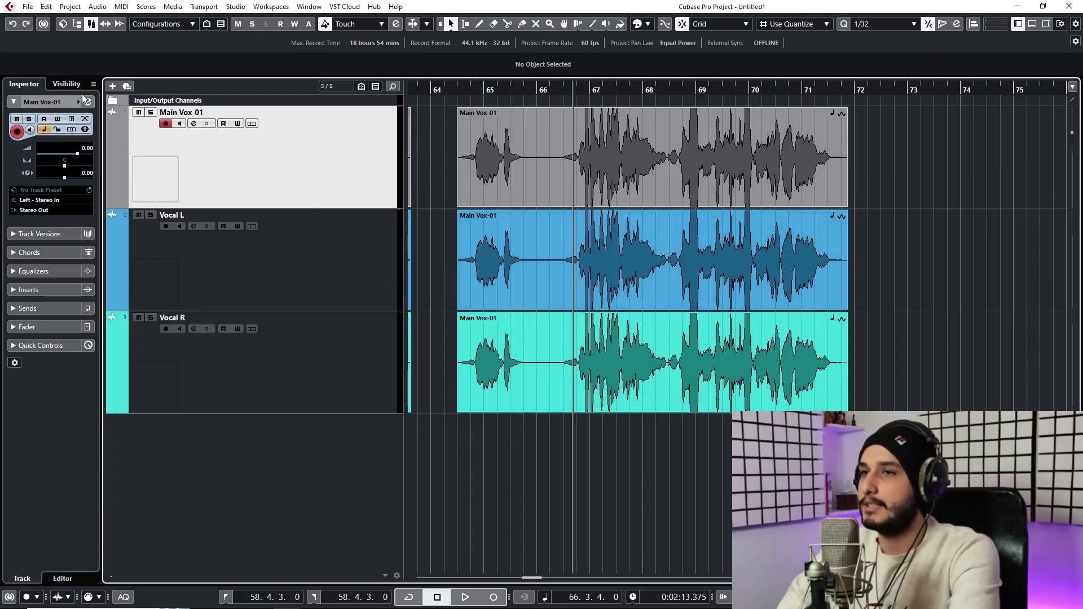
# Colour the Main Vox-01 track orange and place the playback cursor near the start of its audio event
pyautogui.click(80, 102)
pyautogui.click(109, 135)
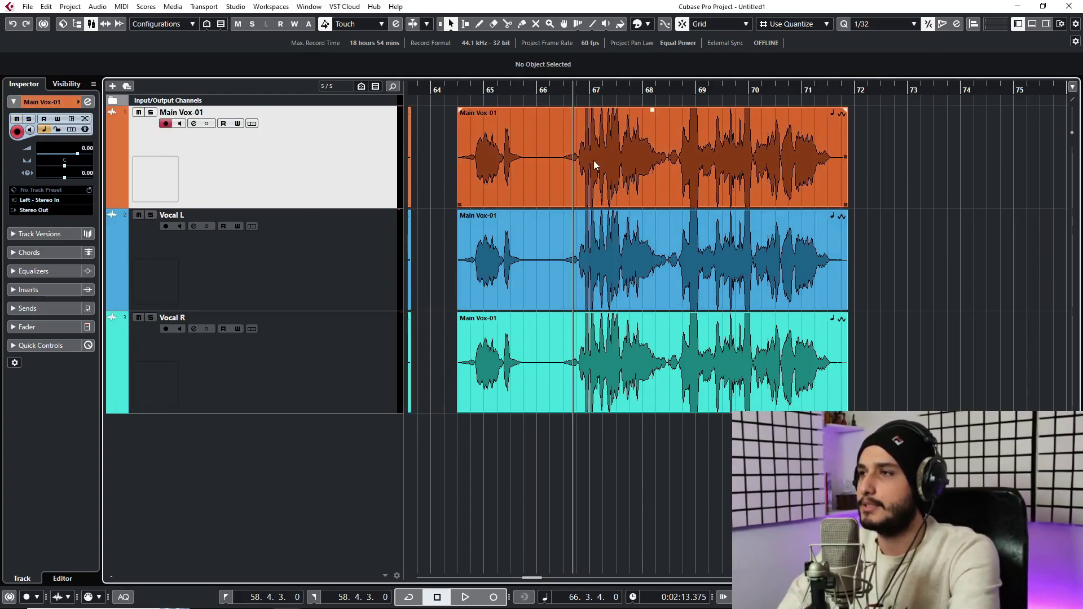
pyautogui.click(462, 92)
pyautogui.press('h')
pyautogui.press('h')
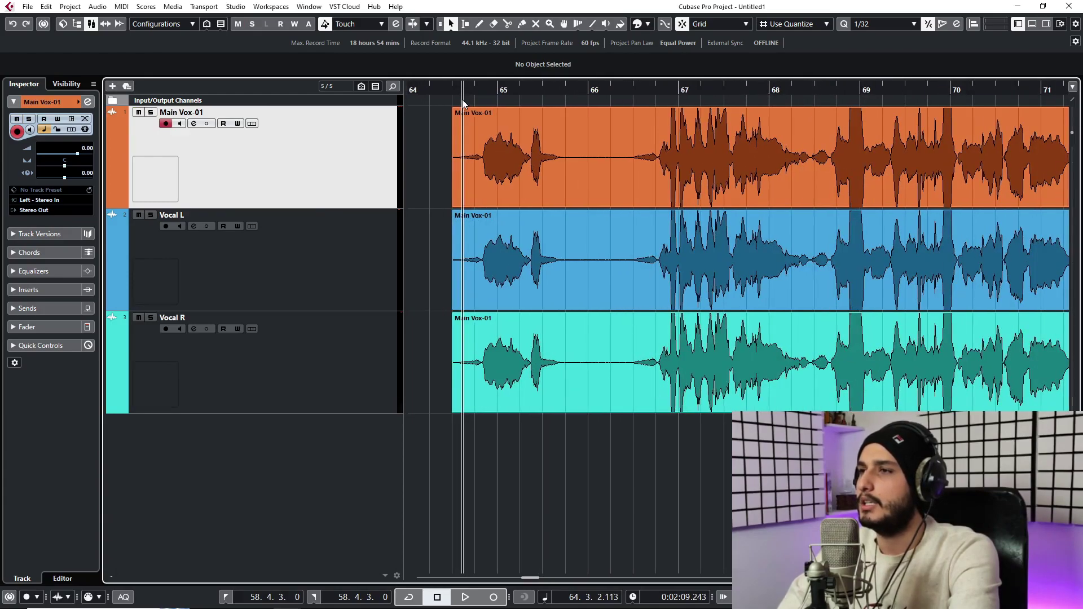
# Blend Main Vox-01 in with the two side vocals during playback from bar 66.3.4 and set its volume to -14 dB
pyautogui.click(39, 327)
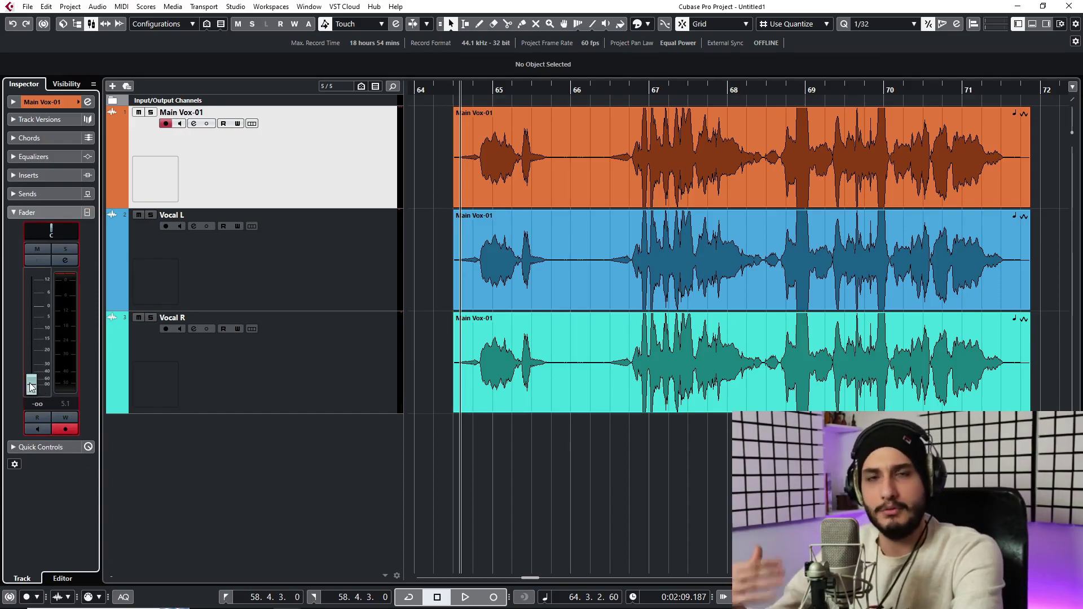
pyautogui.click(624, 89)
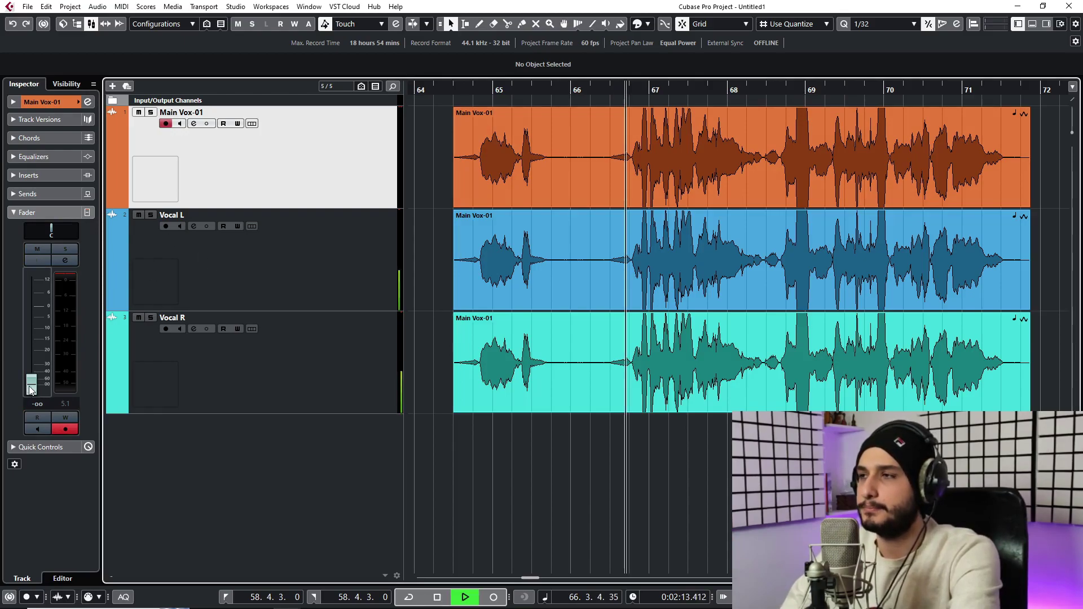
pyautogui.moveTo(29, 391); pyautogui.dragTo(39, 325)
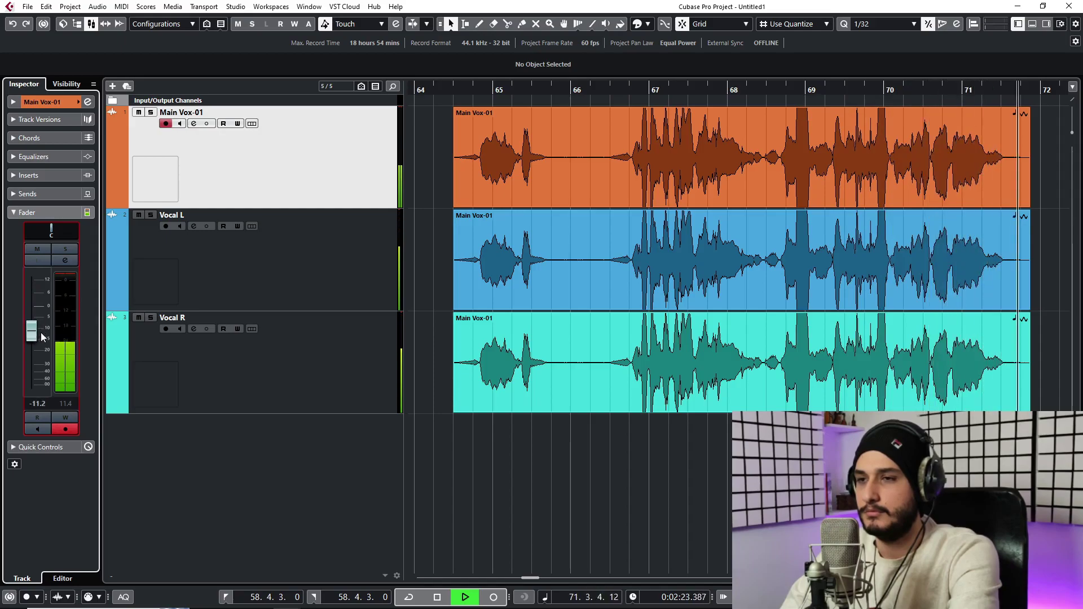
pyautogui.moveTo(33, 327)
pyautogui.mouseDown()
pyautogui.moveTo(32, 315)
pyautogui.moveTo(35, 331)
pyautogui.mouseUp()
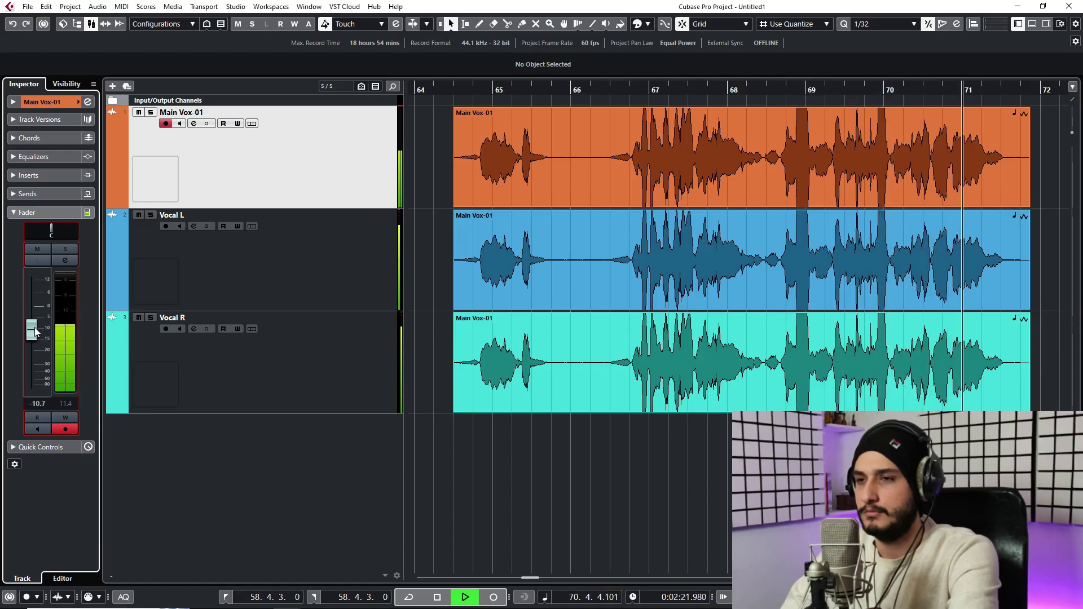
pyautogui.moveTo(34, 328); pyautogui.dragTo(32, 333)
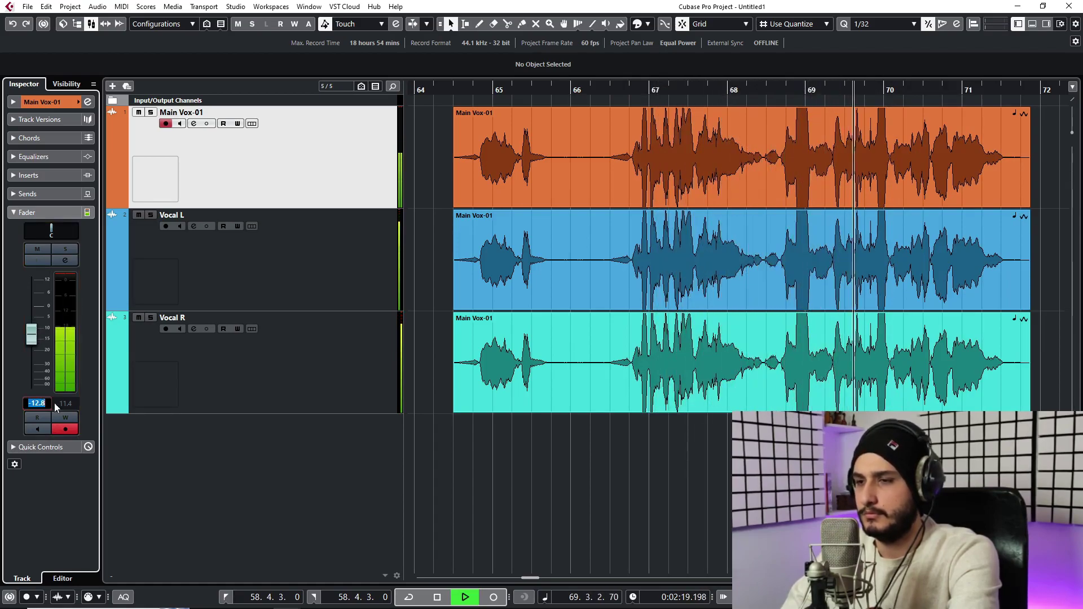
pyautogui.write('-14')
pyautogui.press('Return')
pyautogui.press('space')
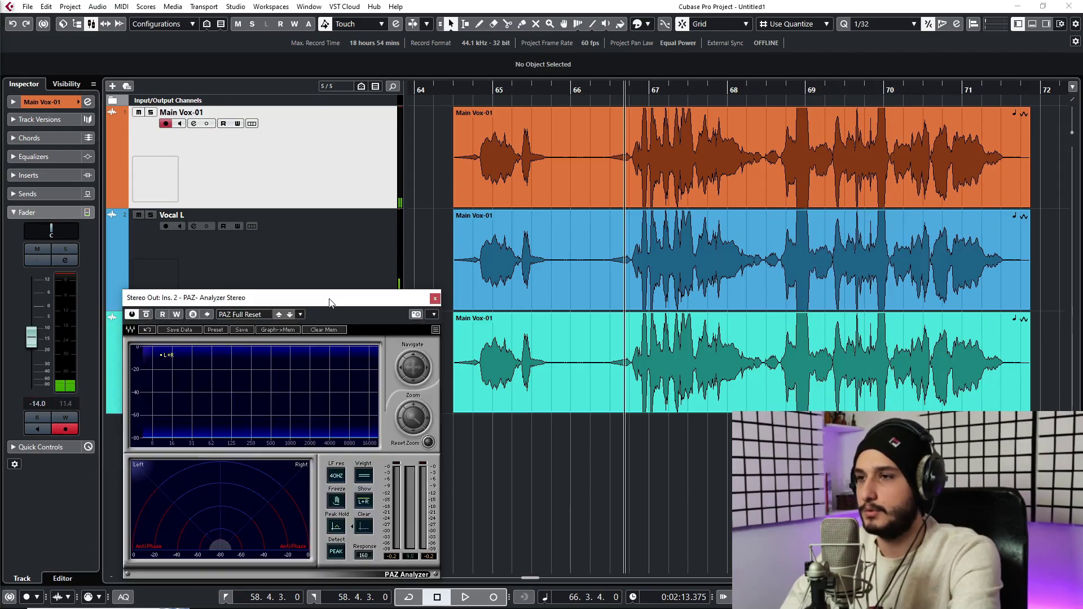
# Play back all three vocal tracks and examine their stereo image in the PAZ Analyzer
pyautogui.press('space')
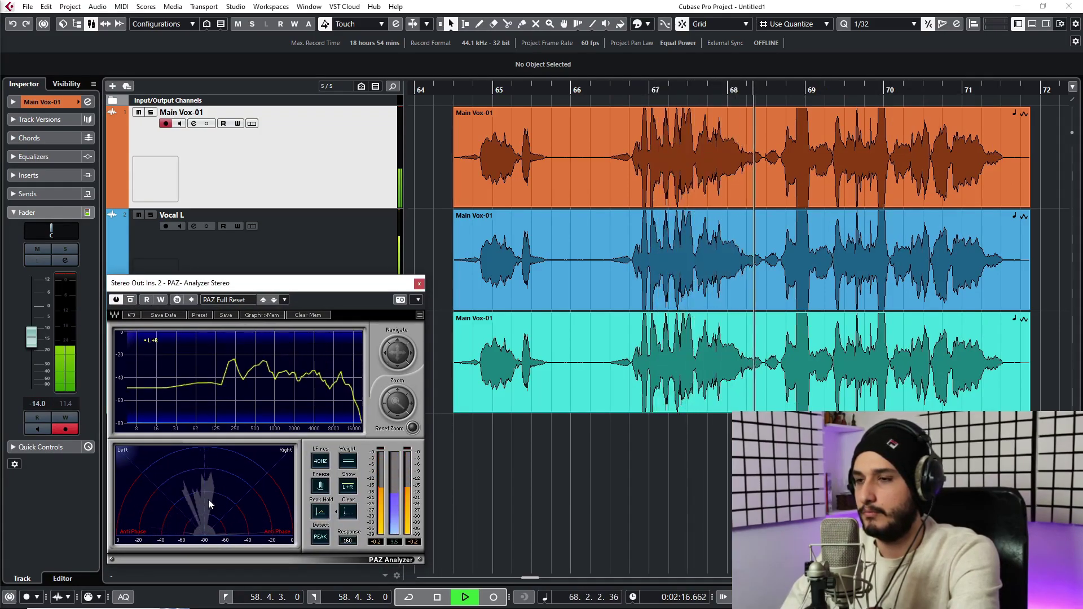
pyautogui.moveTo(224, 275); pyautogui.dragTo(227, 309)
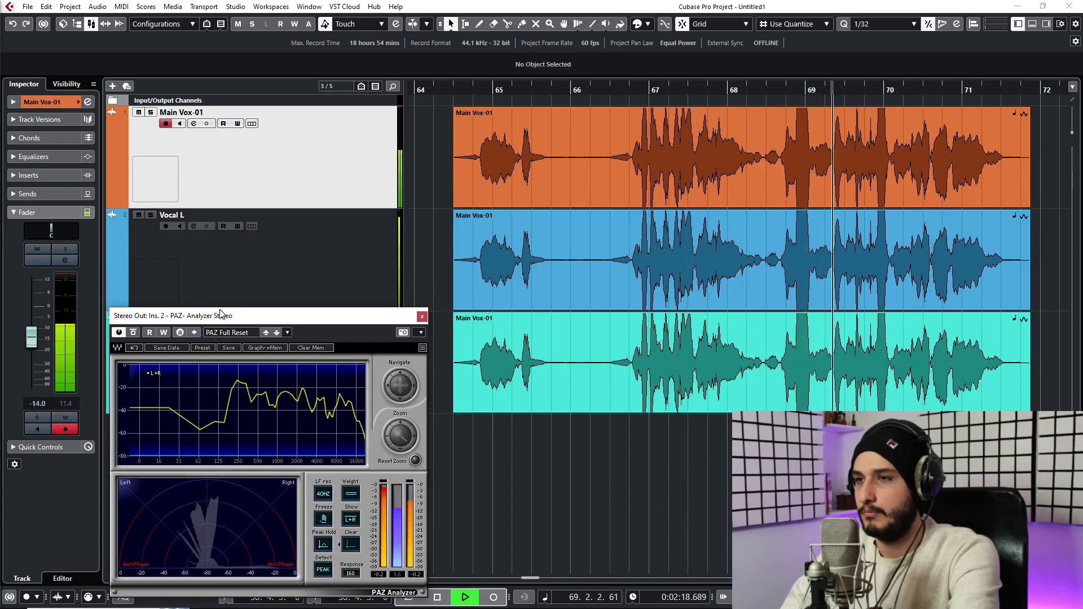
pyautogui.click(219, 261)
pyautogui.press('space')
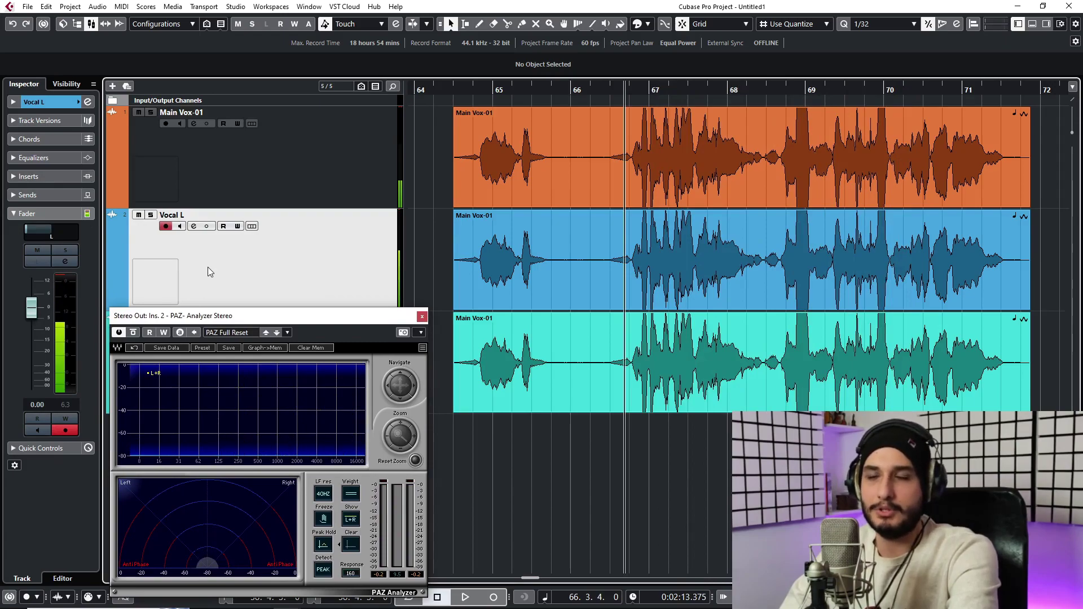
# Try a volume of -2 dB on Vocal L and check the left-right balance in the PAZ Analyzer during playback
pyautogui.click(32, 313)
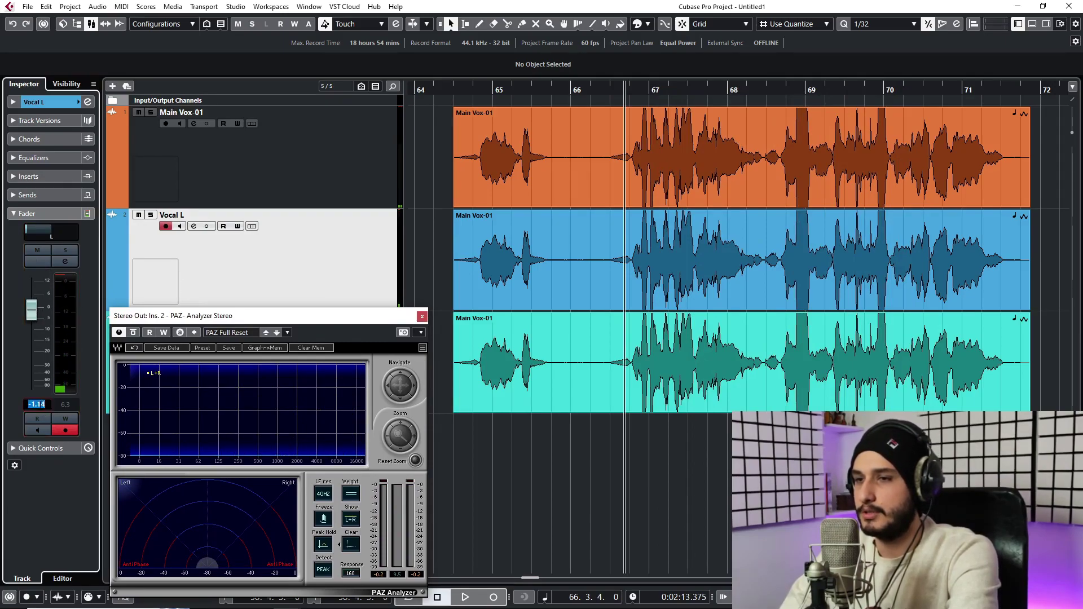
pyautogui.write('-2')
pyautogui.press('Return')
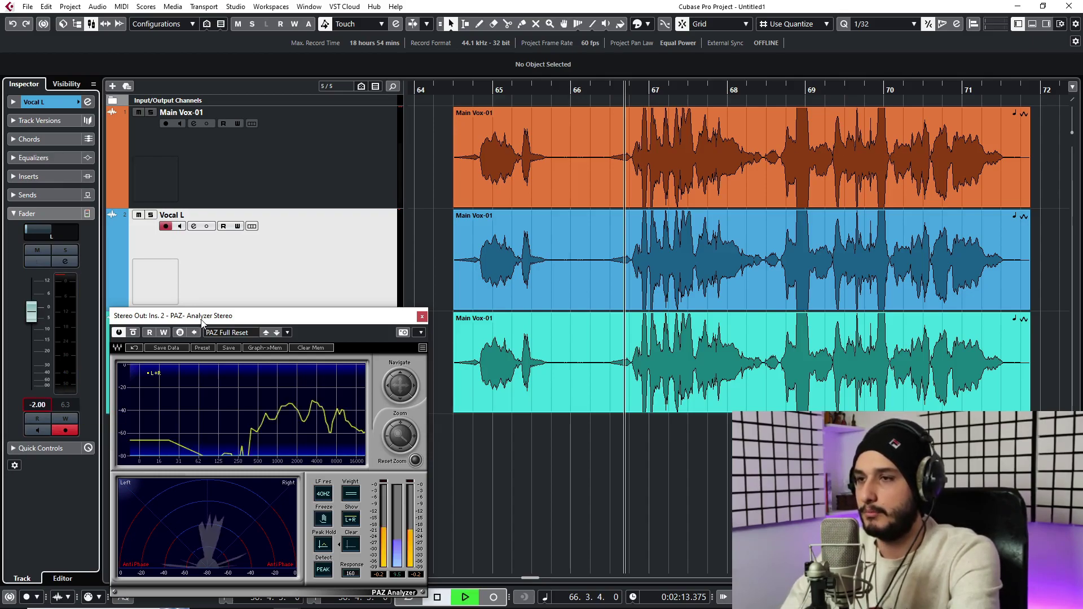
pyautogui.moveTo(202, 321); pyautogui.dragTo(204, 221)
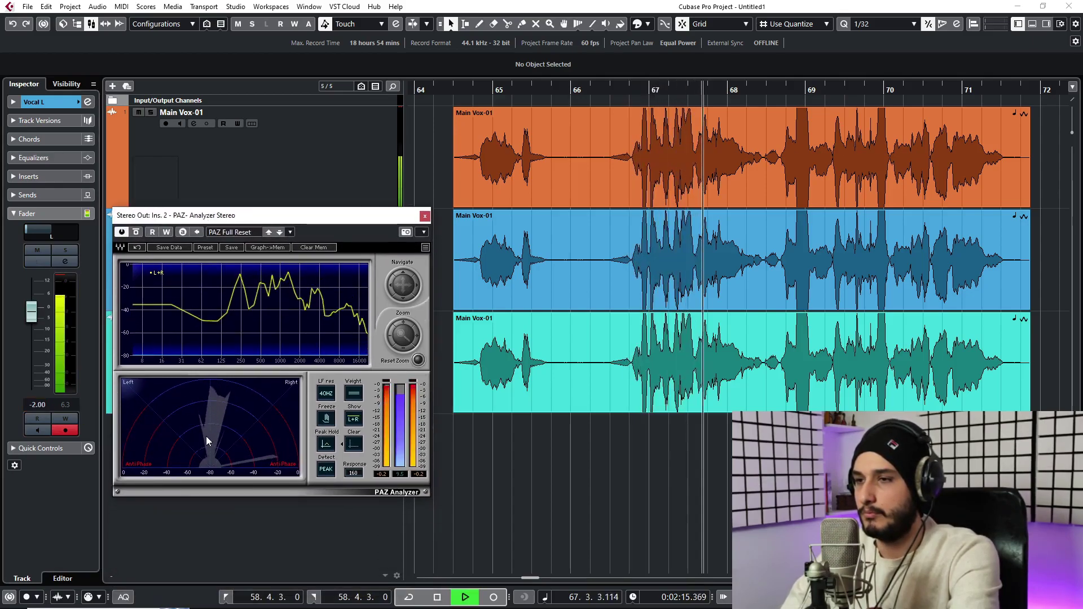
# Set the Vocal L volume to -1 dB, watch the balance in the analyzer and stop playback
pyautogui.click(35, 404)
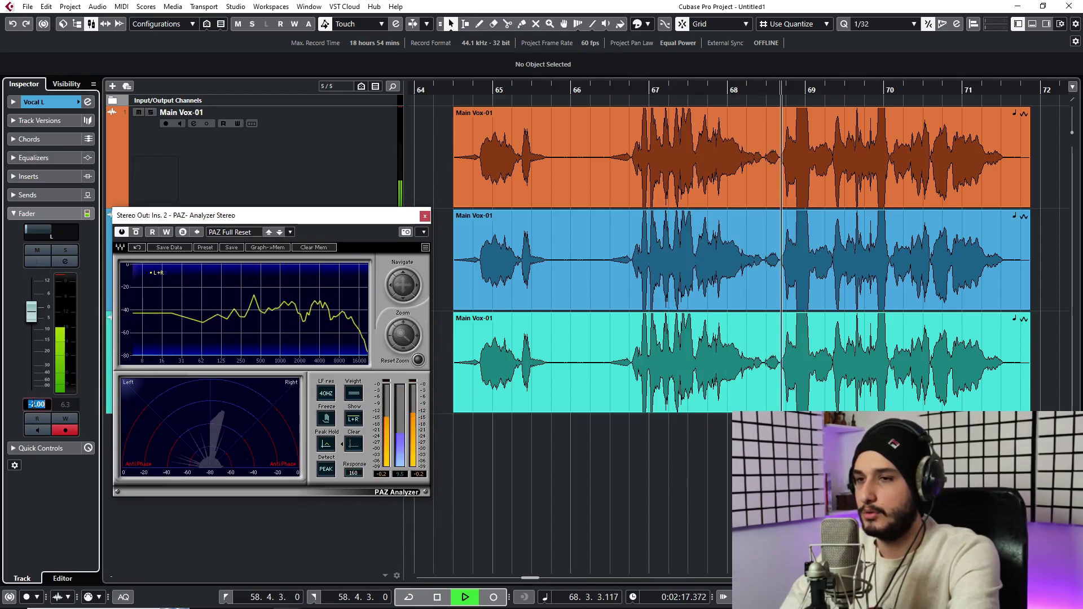
pyautogui.write('-1')
pyautogui.press('Return')
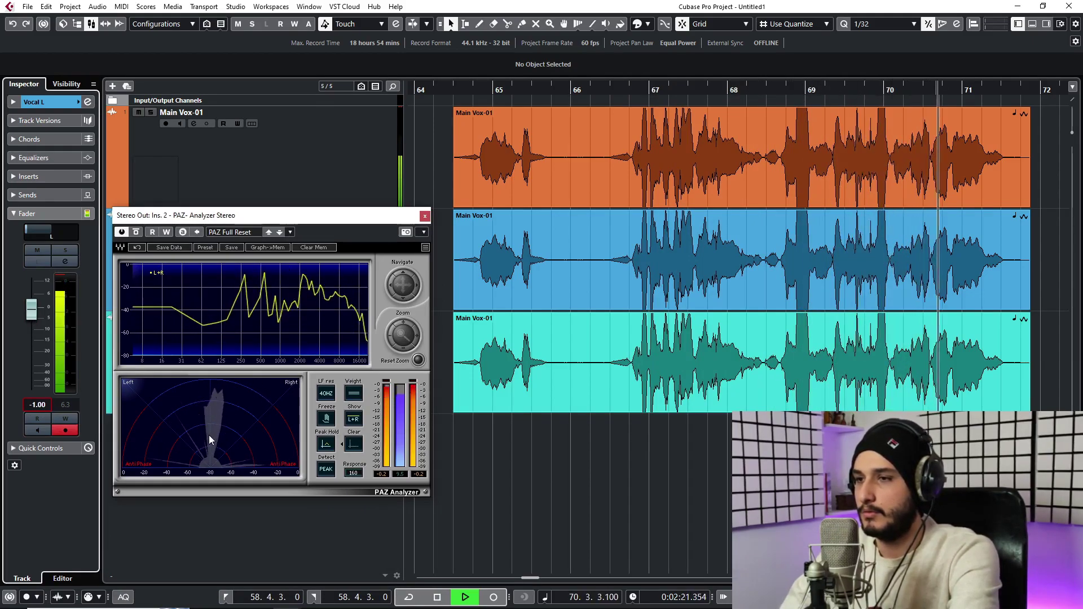
pyautogui.press('space')
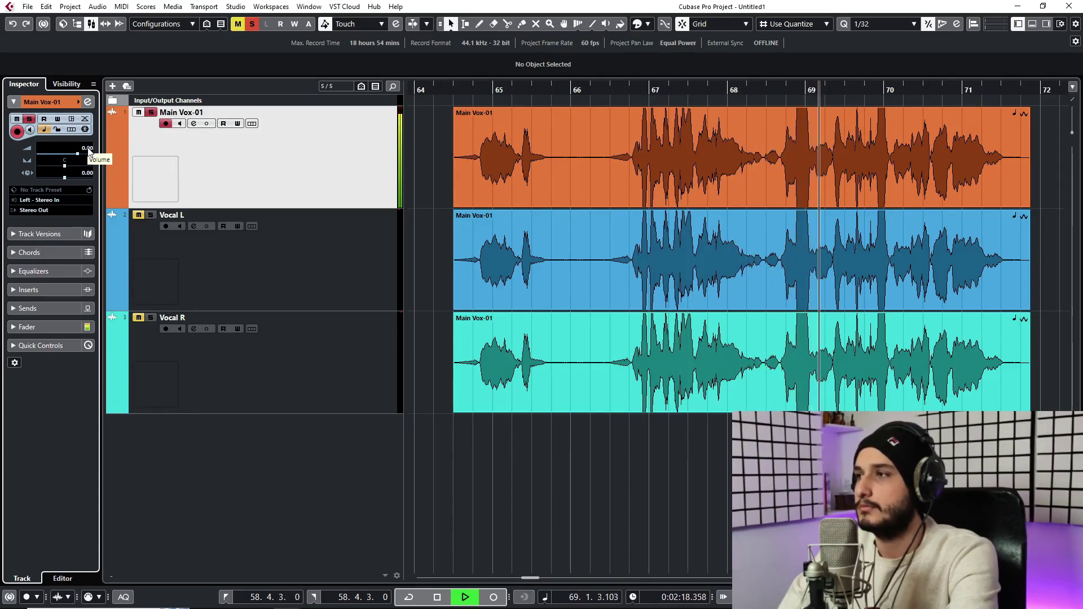
# Stop the solo playback of Main Vox-01 and set its volume back to -14 dB
pyautogui.click(47, 326)
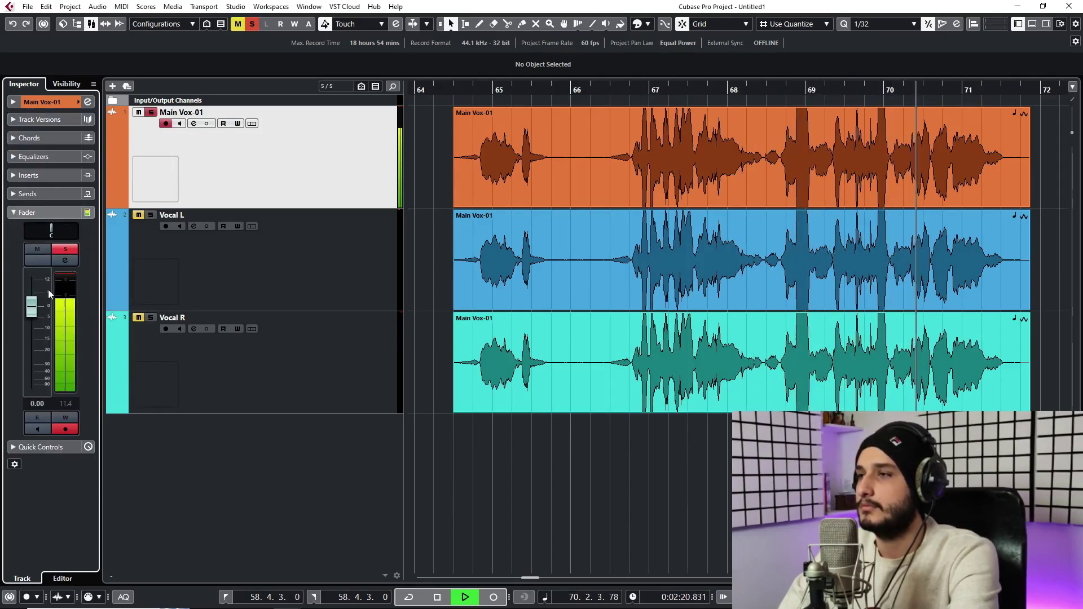
pyautogui.press('space')
pyautogui.doubleClick(37, 404)
pyautogui.press('Return')
# Solo Vocal L and Vocal R alongside Main Vox-01 and listen to all three tracks from bar 66.3.4
pyautogui.click(140, 272)
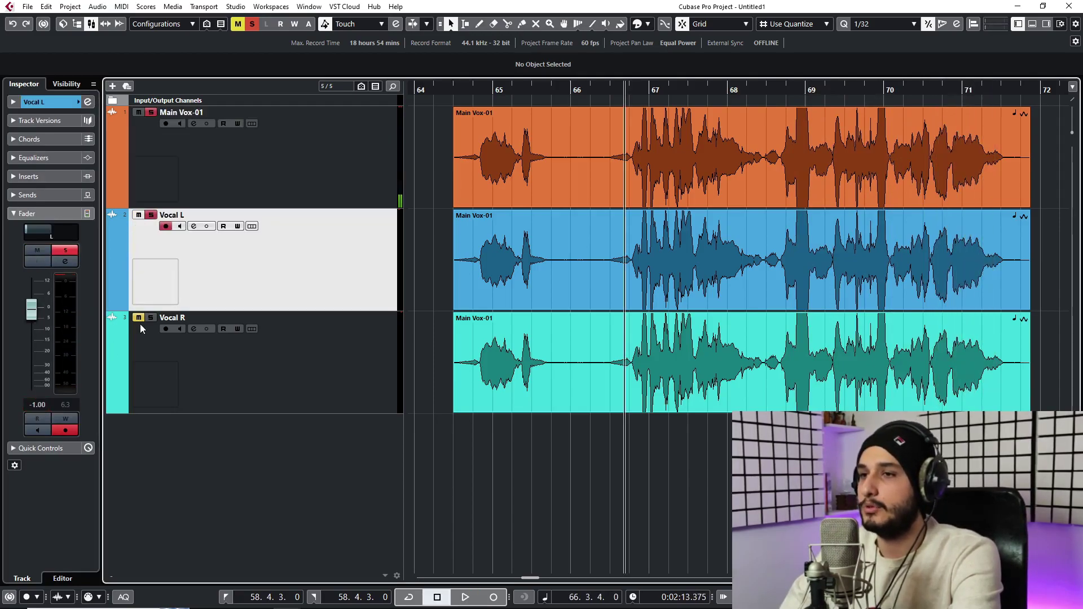
pyautogui.press('space')
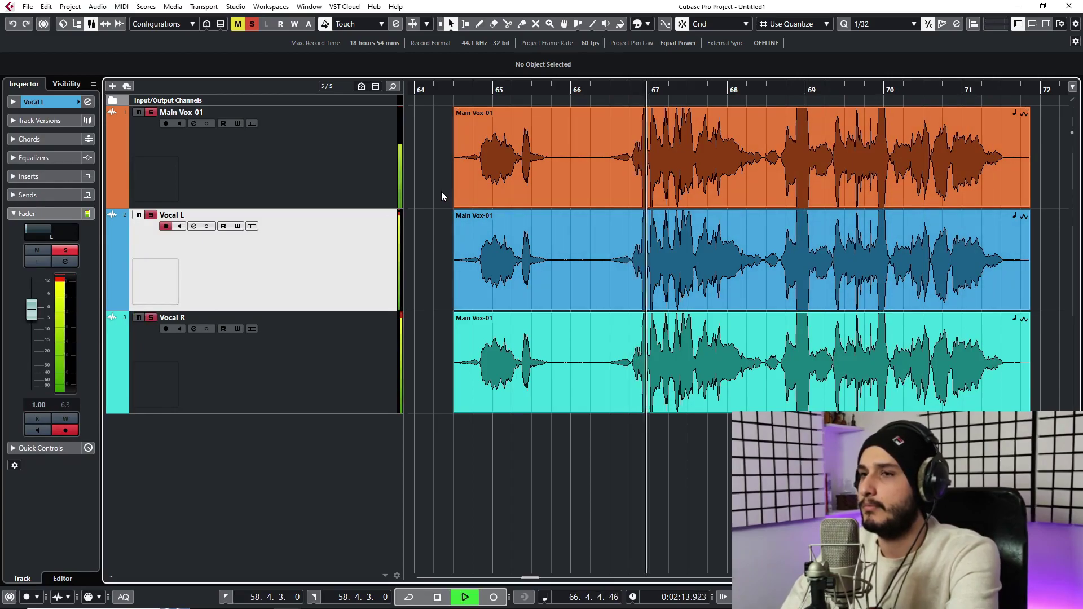
pyautogui.click(346, 184)
pyautogui.click(570, 228)
pyautogui.hscroll(3, 620, 262)
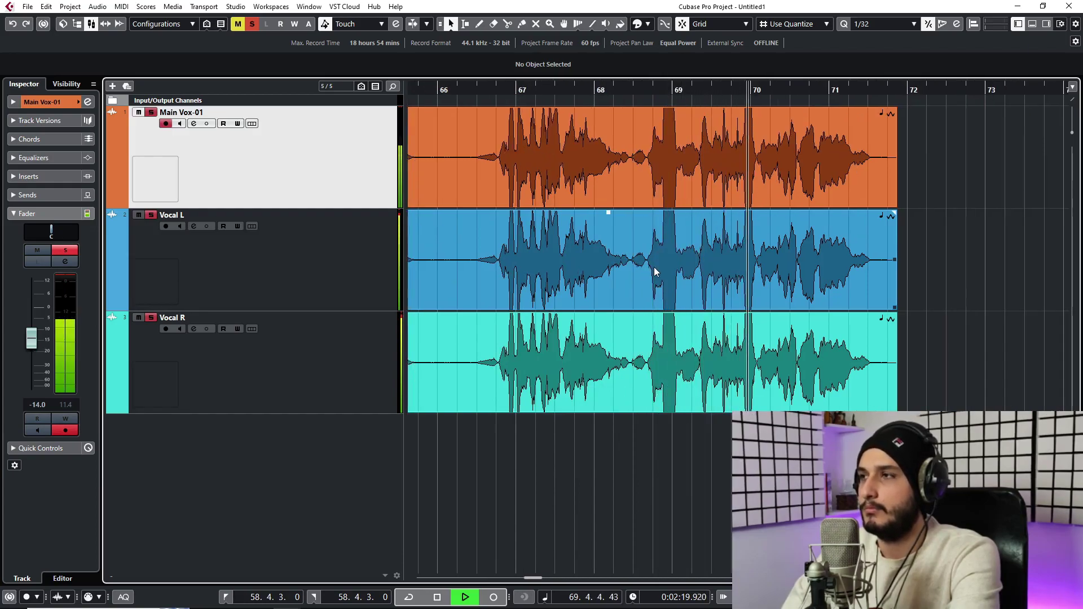
pyautogui.scroll(-2, 654, 267)
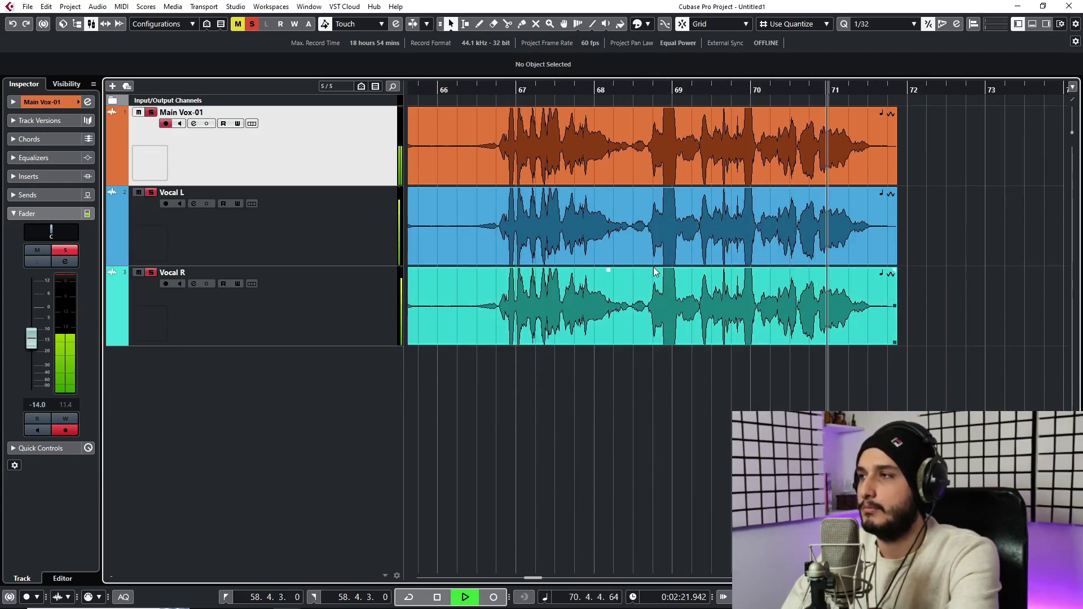
pyautogui.click(612, 263)
pyautogui.press('space')
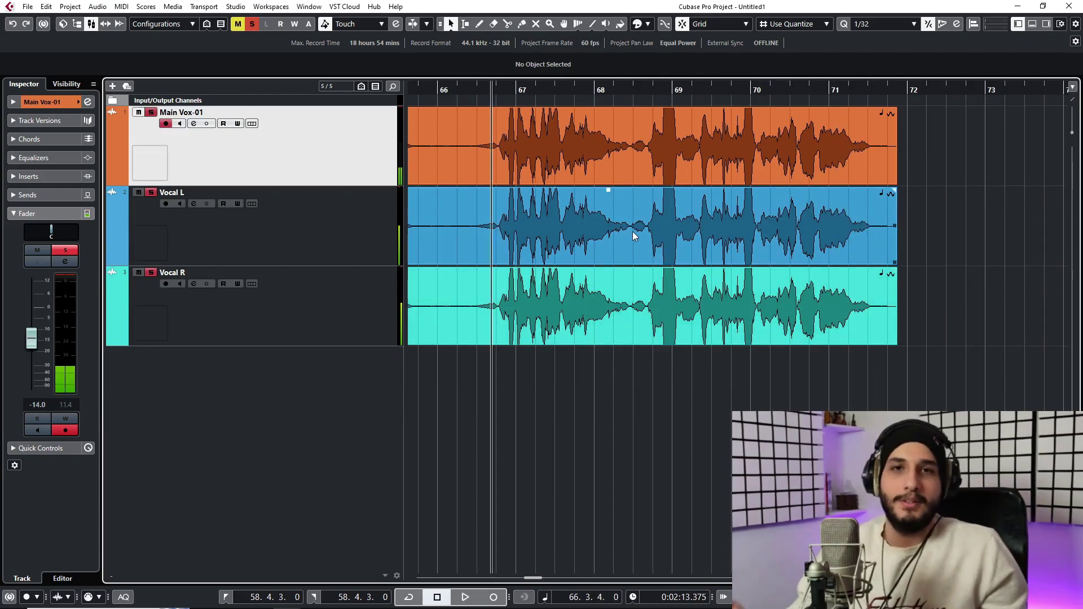